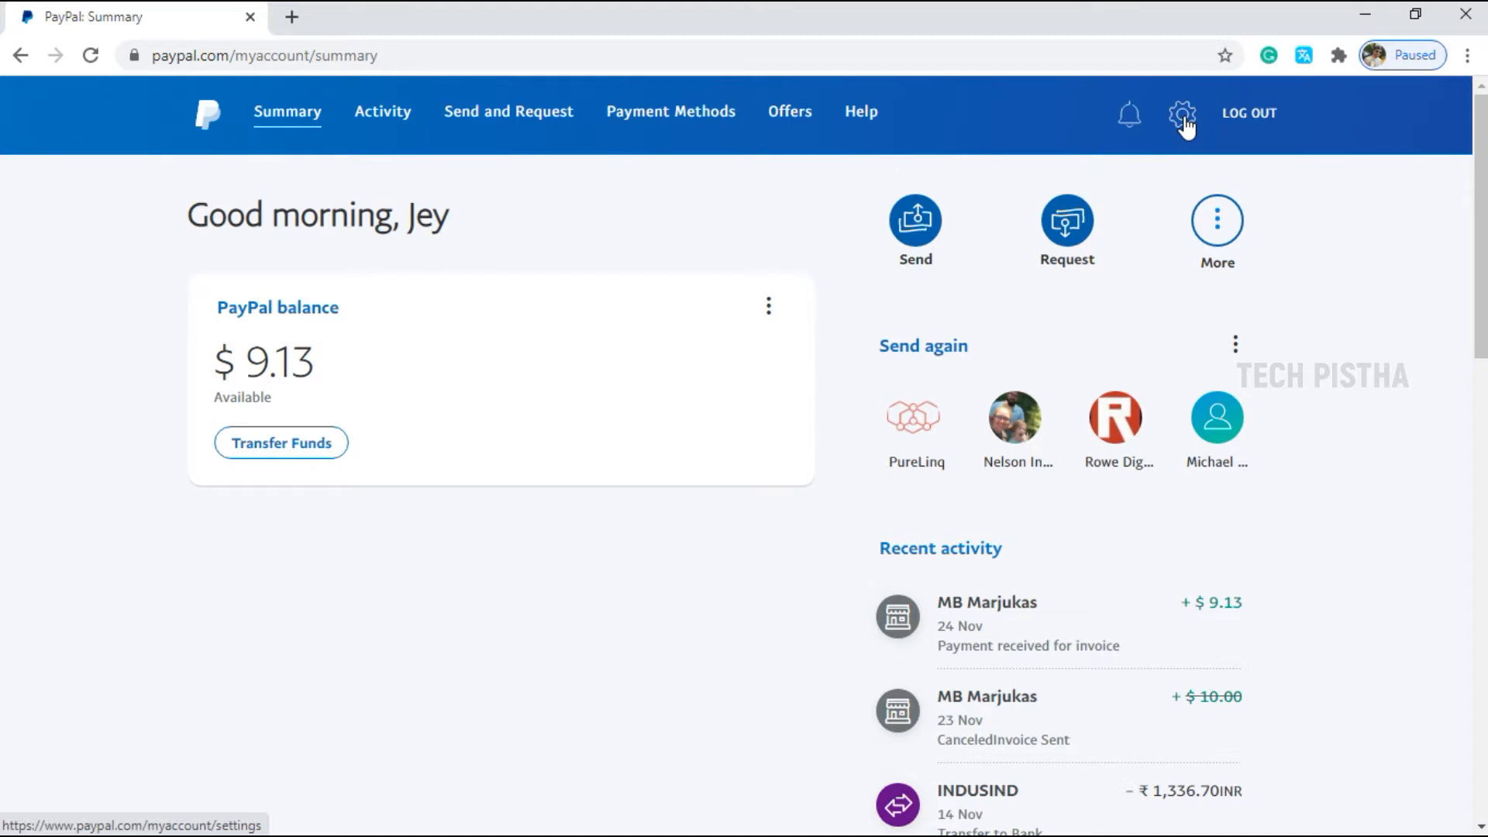
Go to Settings > Seller Tools and manage the saved invoice templates.
{"action": "left_click", "coordinate": [1183, 116]}
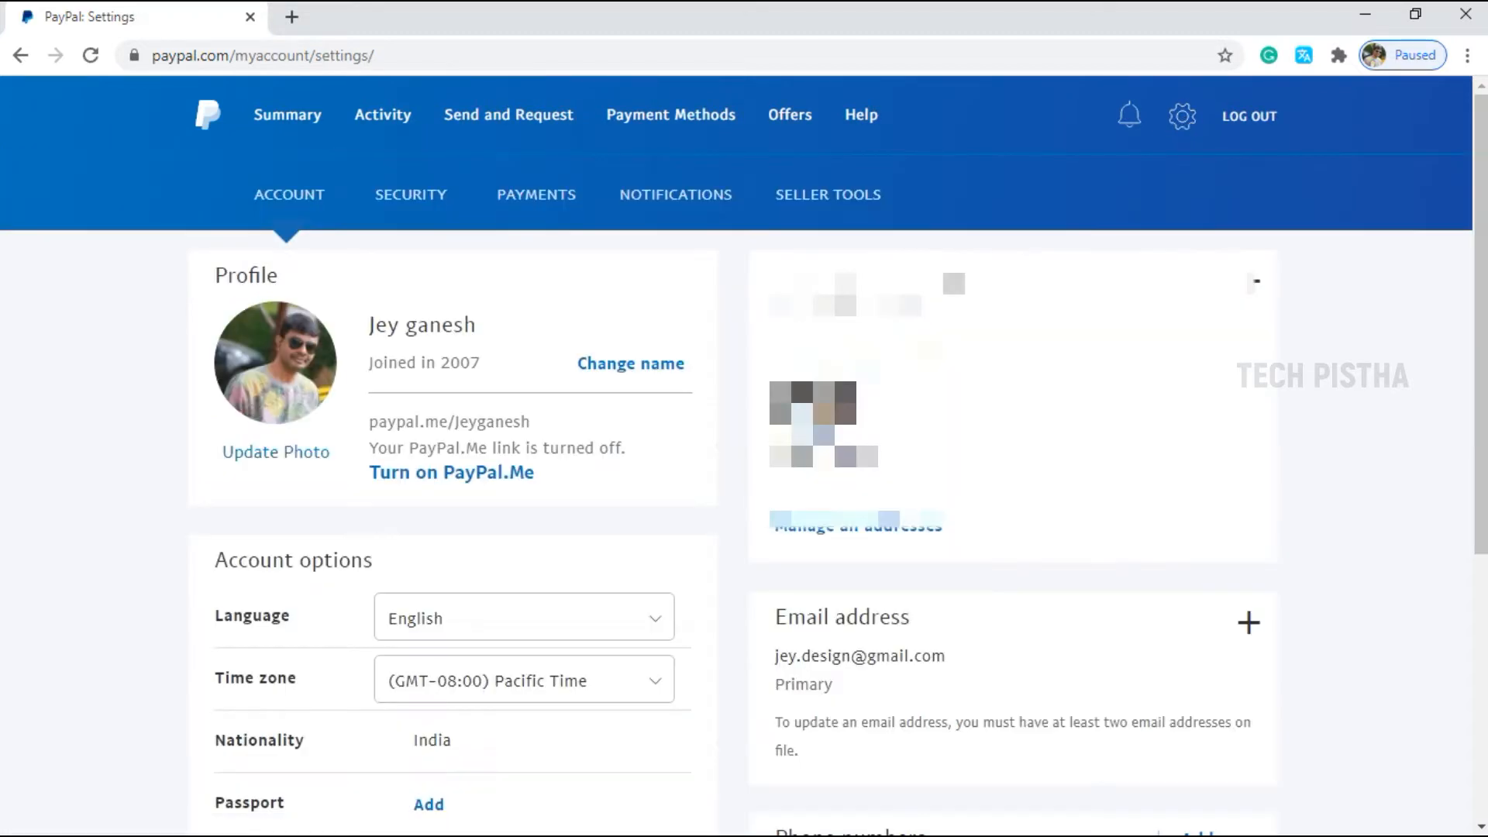
{"action": "left_click", "coordinate": [829, 203]}
{"action": "scroll", "coordinate": [1202, 432], "scroll_direction": "down", "scroll_amount": 5}
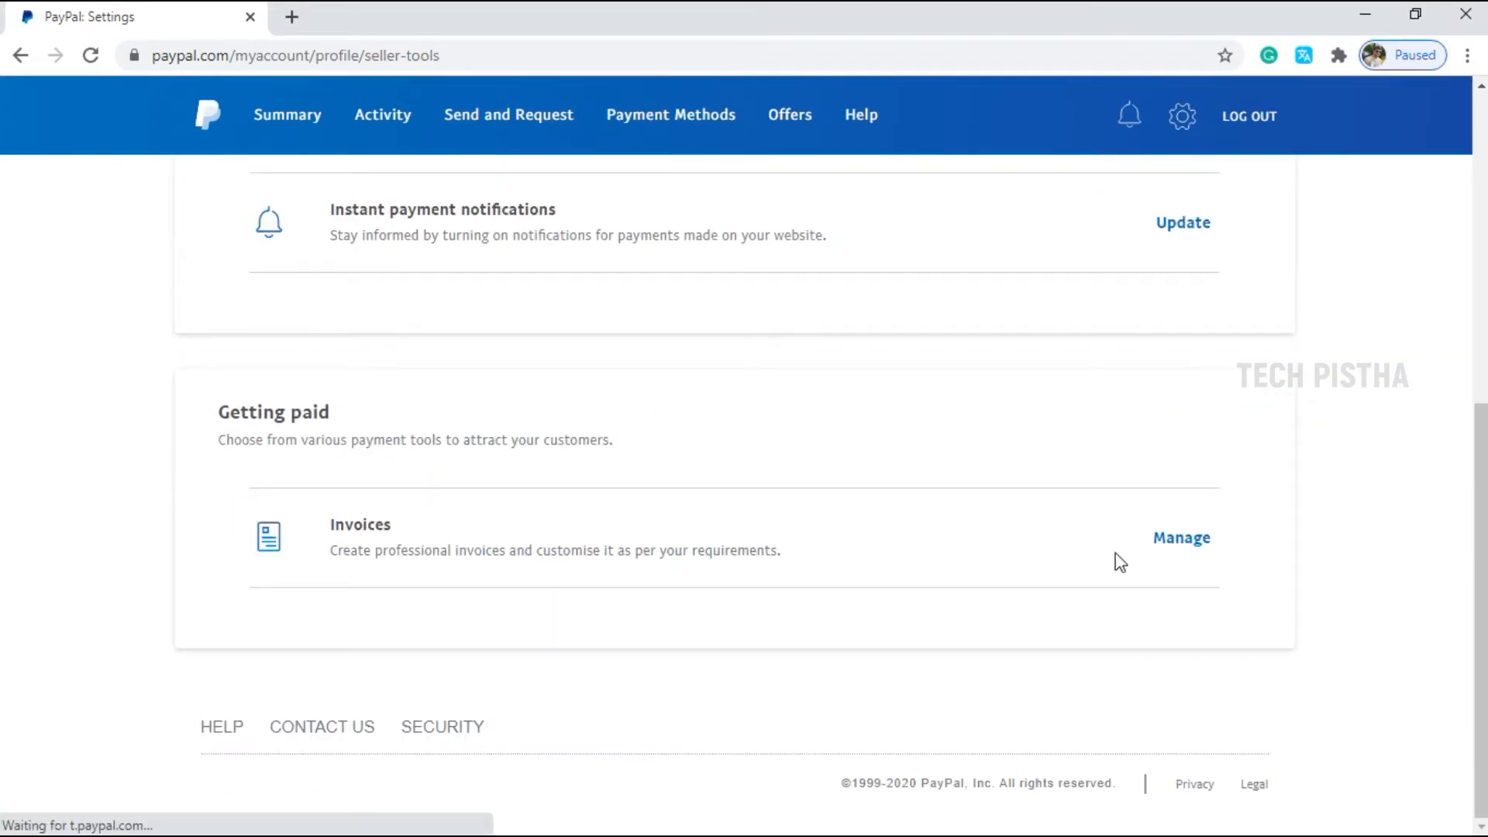
{"action": "left_click", "coordinate": [1183, 543]}
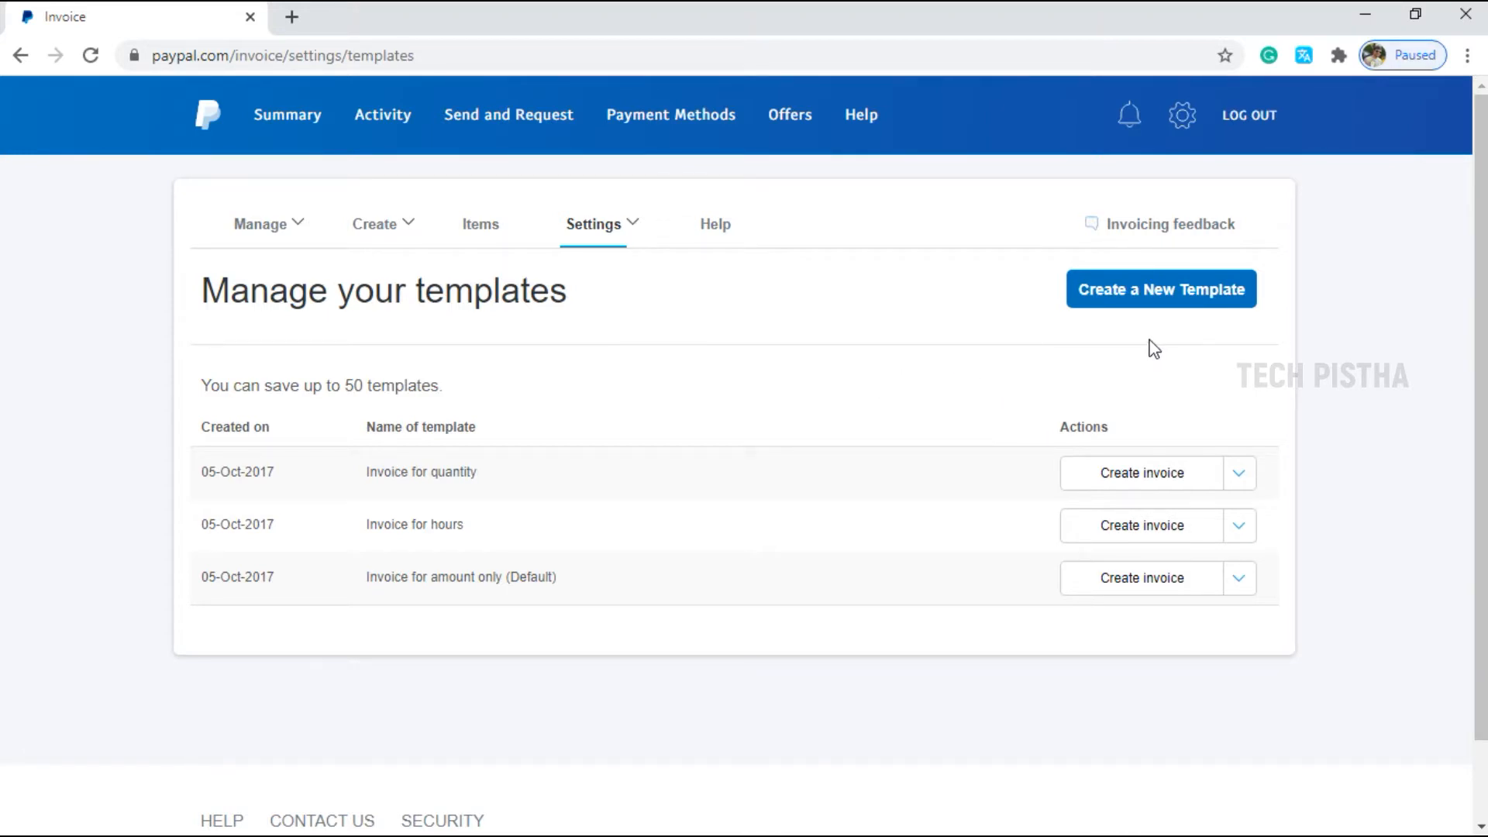
Start a new template, upload the TECH PISTHA logo and expand Your business information.
{"action": "left_click", "coordinate": [1155, 299]}
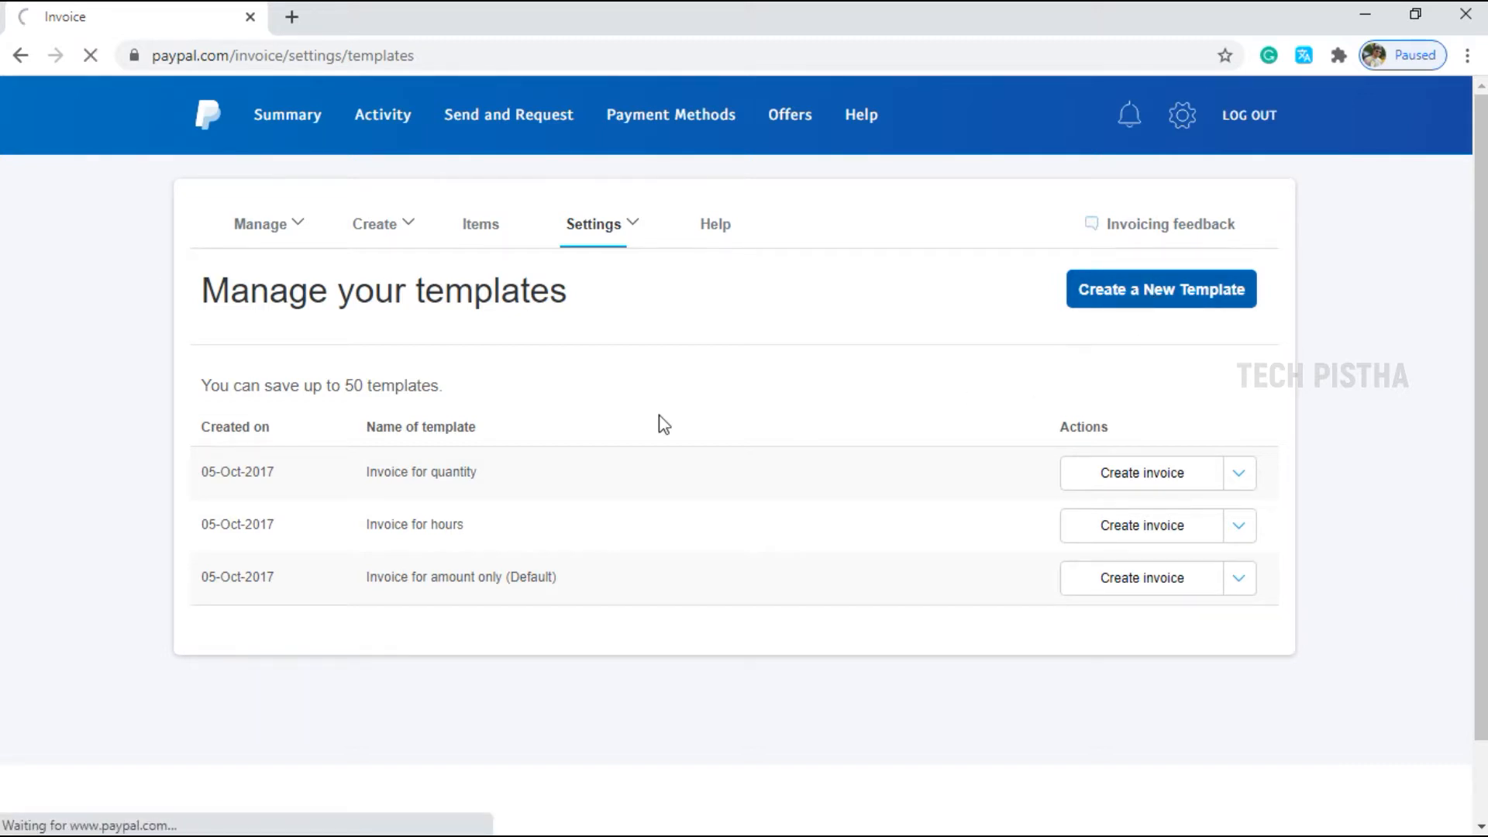
{"action": "scroll", "coordinate": [723, 421], "scroll_direction": "down", "scroll_amount": 7}
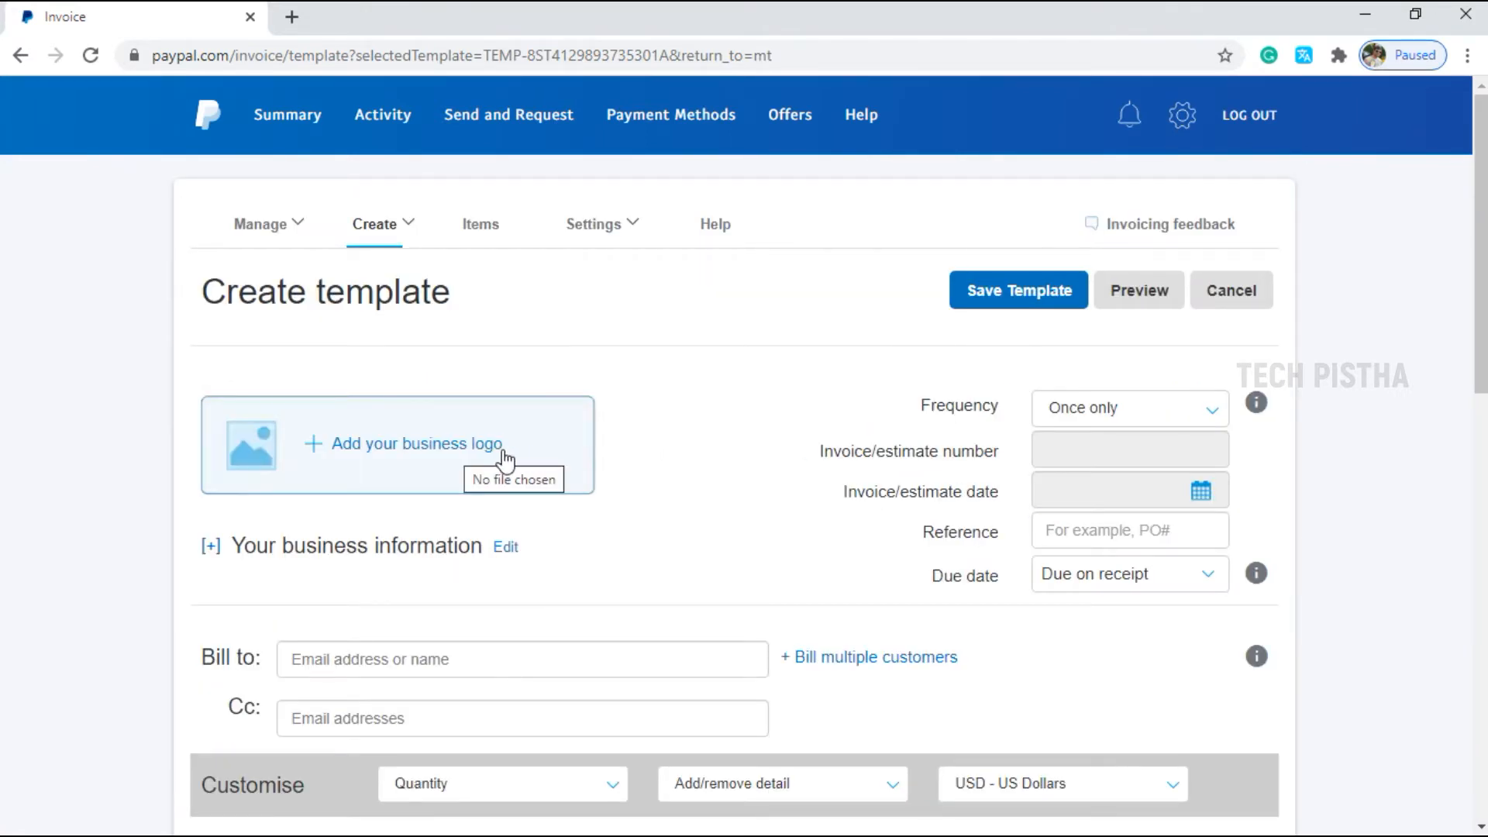
{"action": "left_click", "coordinate": [624, 432]}
{"action": "double_click", "coordinate": [389, 193]}
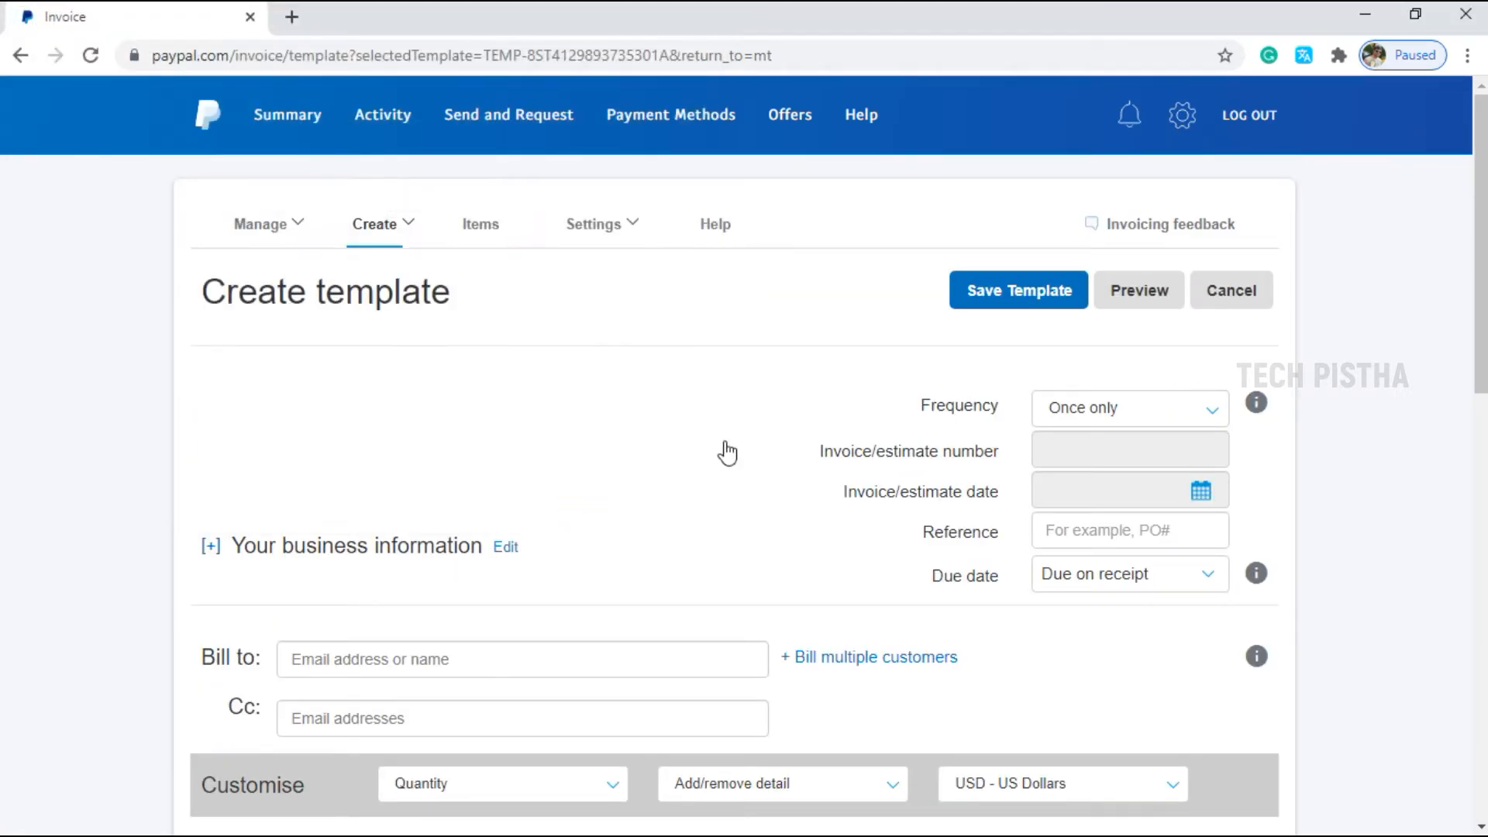
{"action": "scroll", "coordinate": [748, 446], "scroll_direction": "down", "scroll_amount": 1}
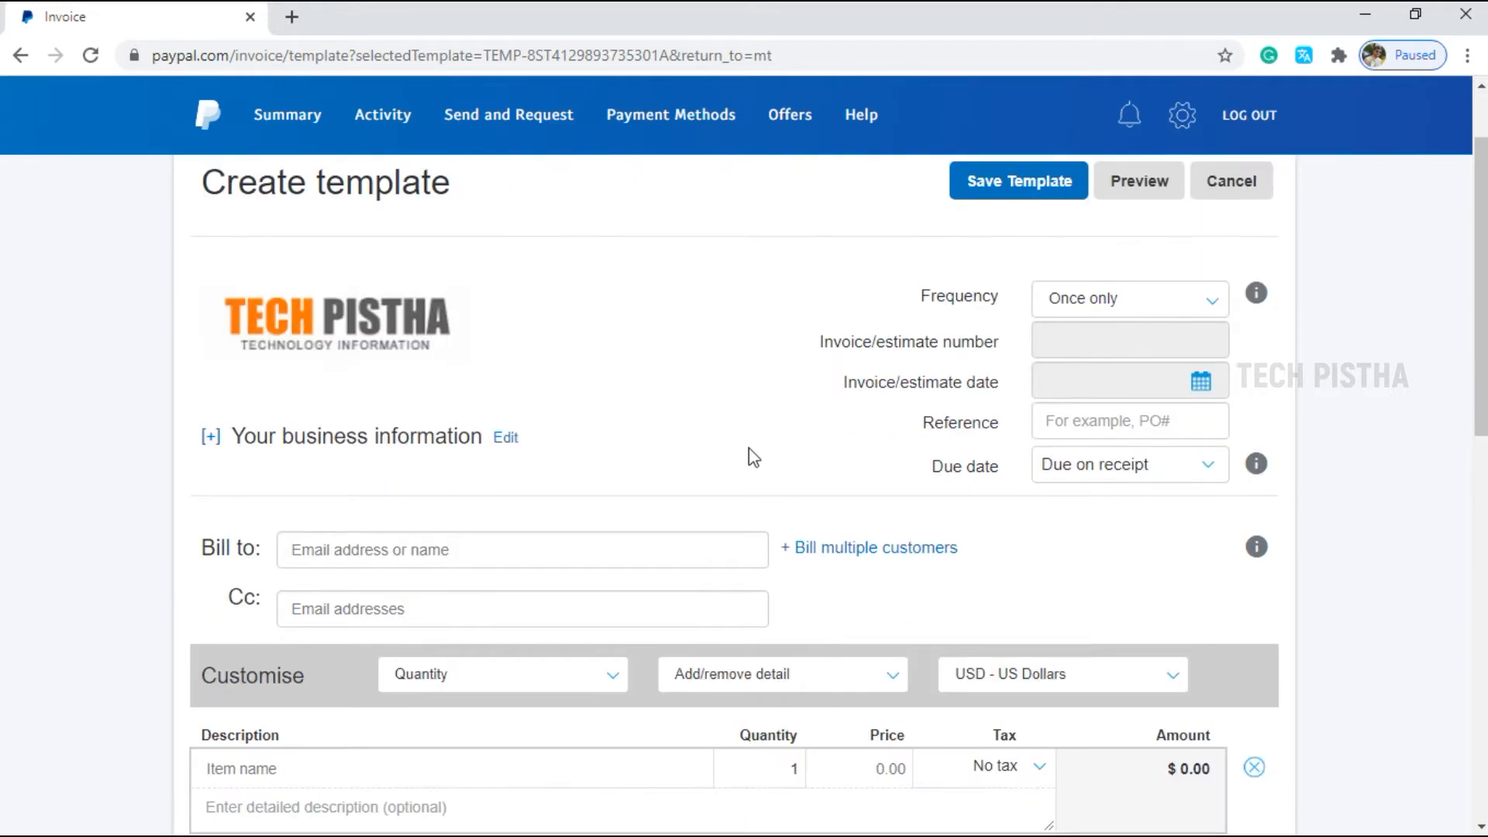
{"action": "left_click", "coordinate": [210, 436]}
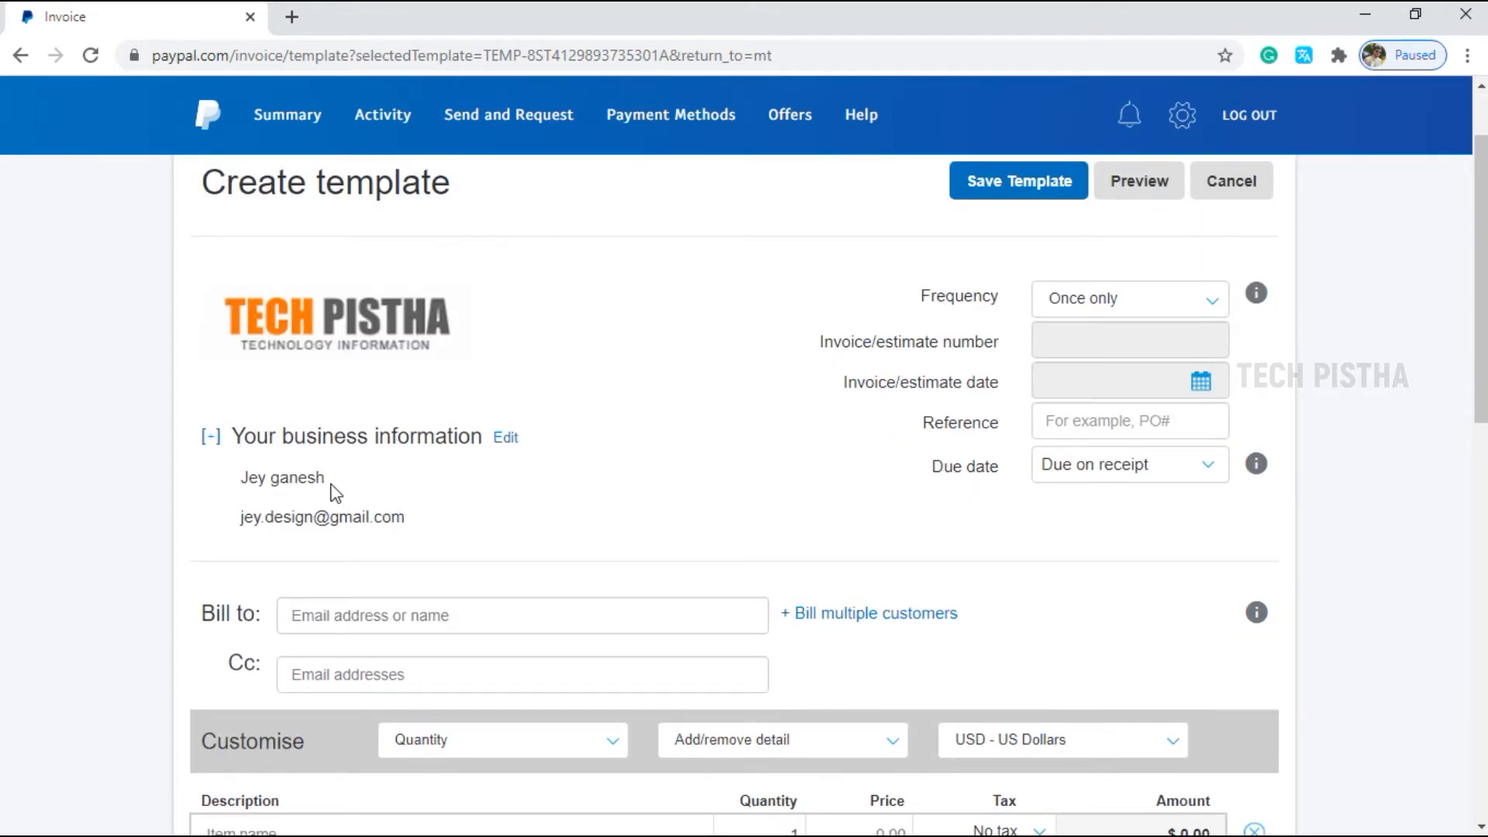
{"action": "left_click_drag", "start_coordinate": [329, 481], "coordinate": [233, 485]}
{"action": "left_click", "coordinate": [267, 514]}
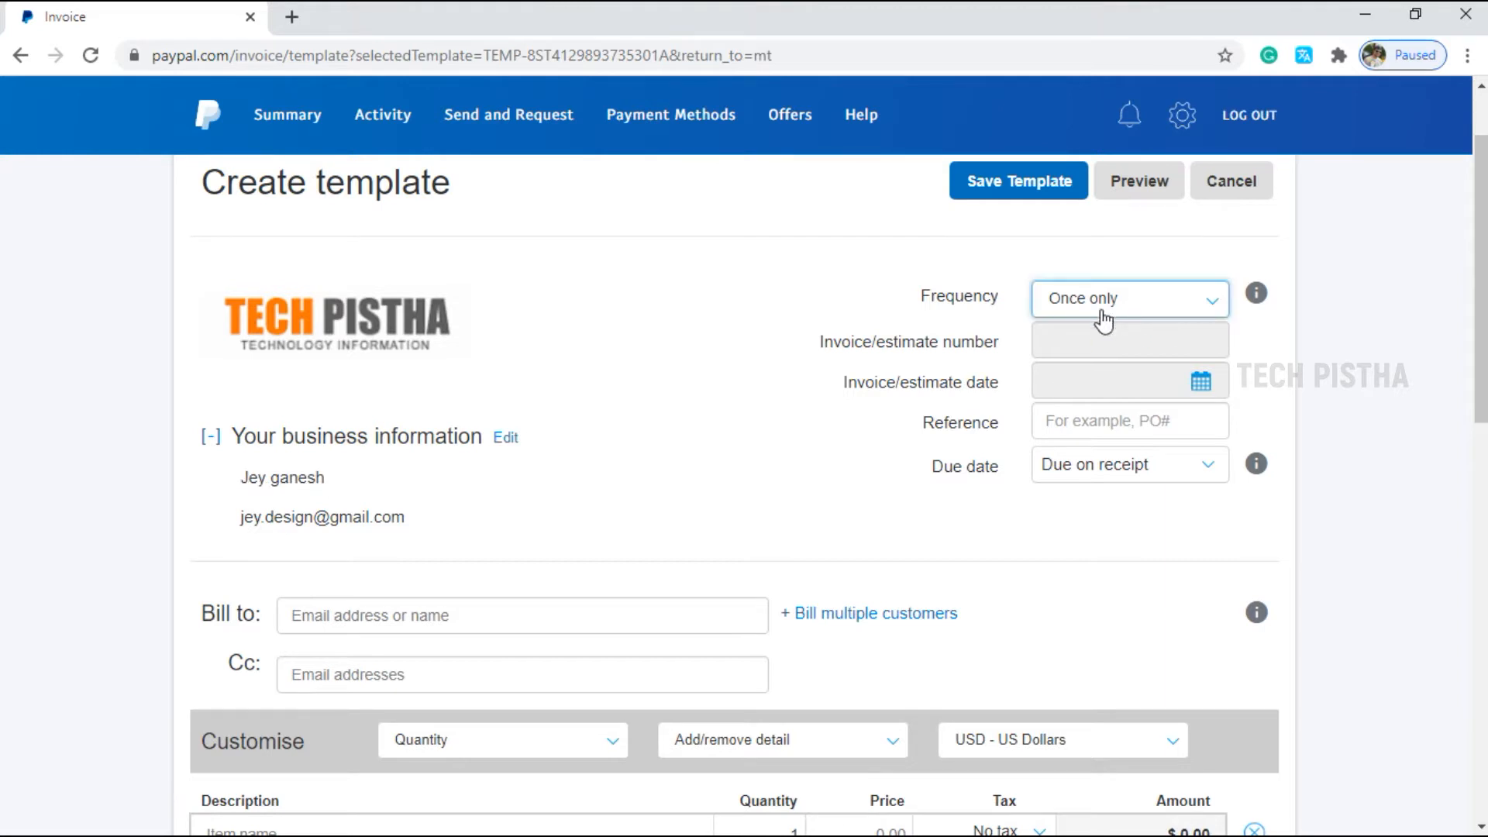
Keep the frequency at Once only and the due date at Due on receipt.
{"action": "left_click", "coordinate": [1213, 307]}
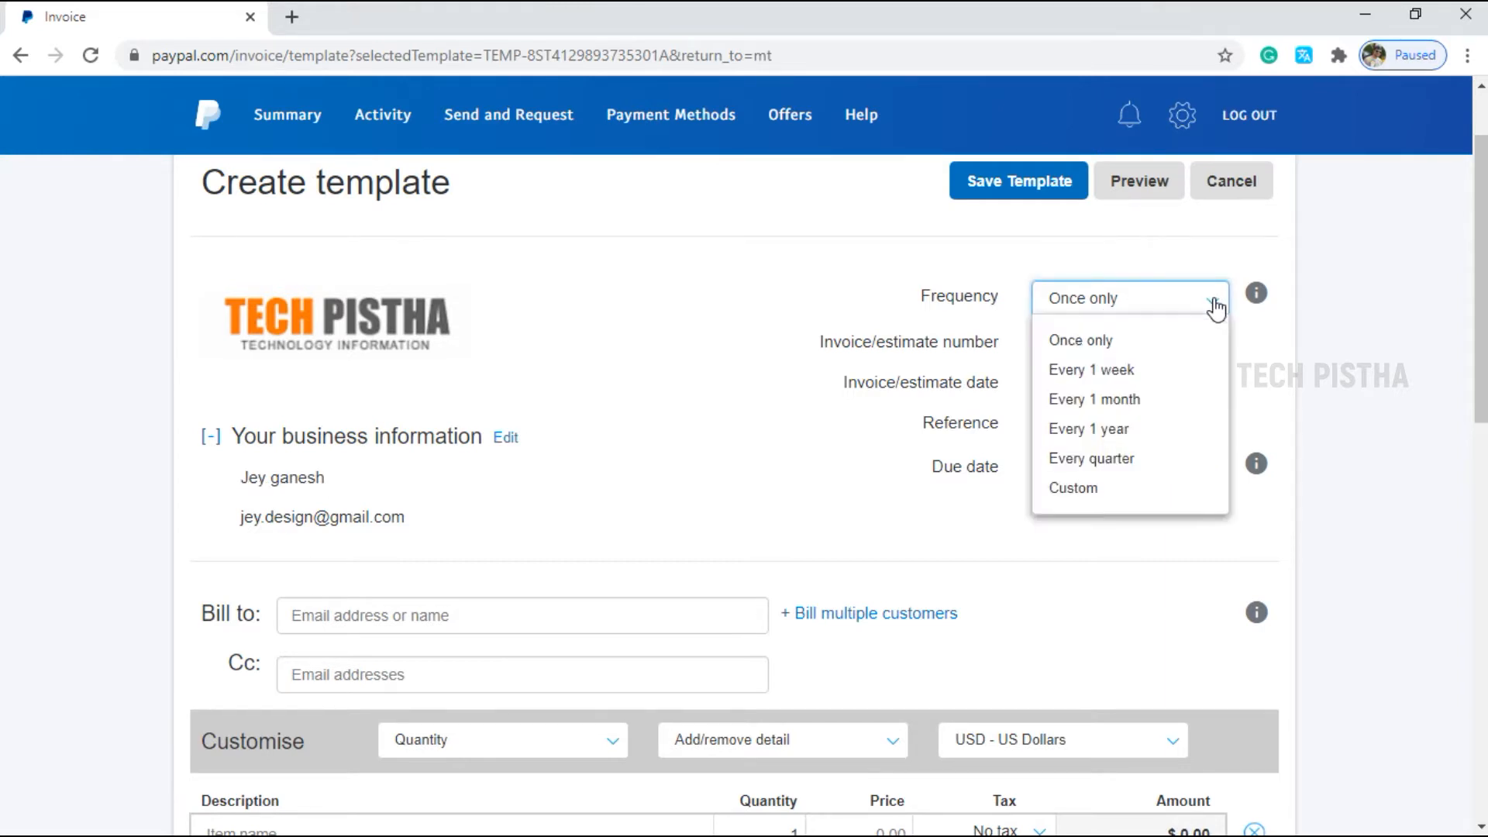
{"action": "left_click", "coordinate": [1181, 352]}
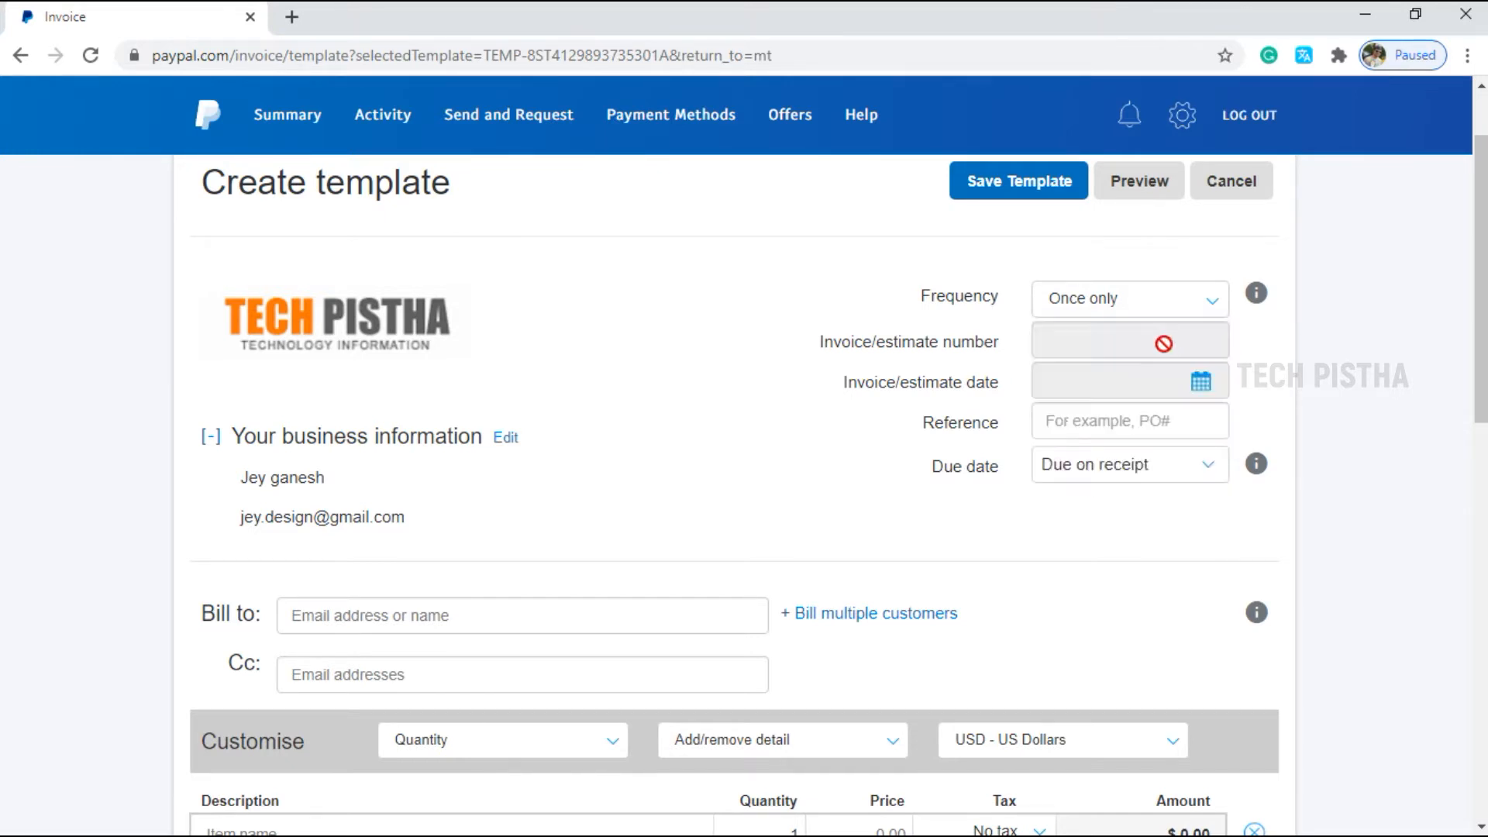
{"action": "left_click", "coordinate": [1191, 469]}
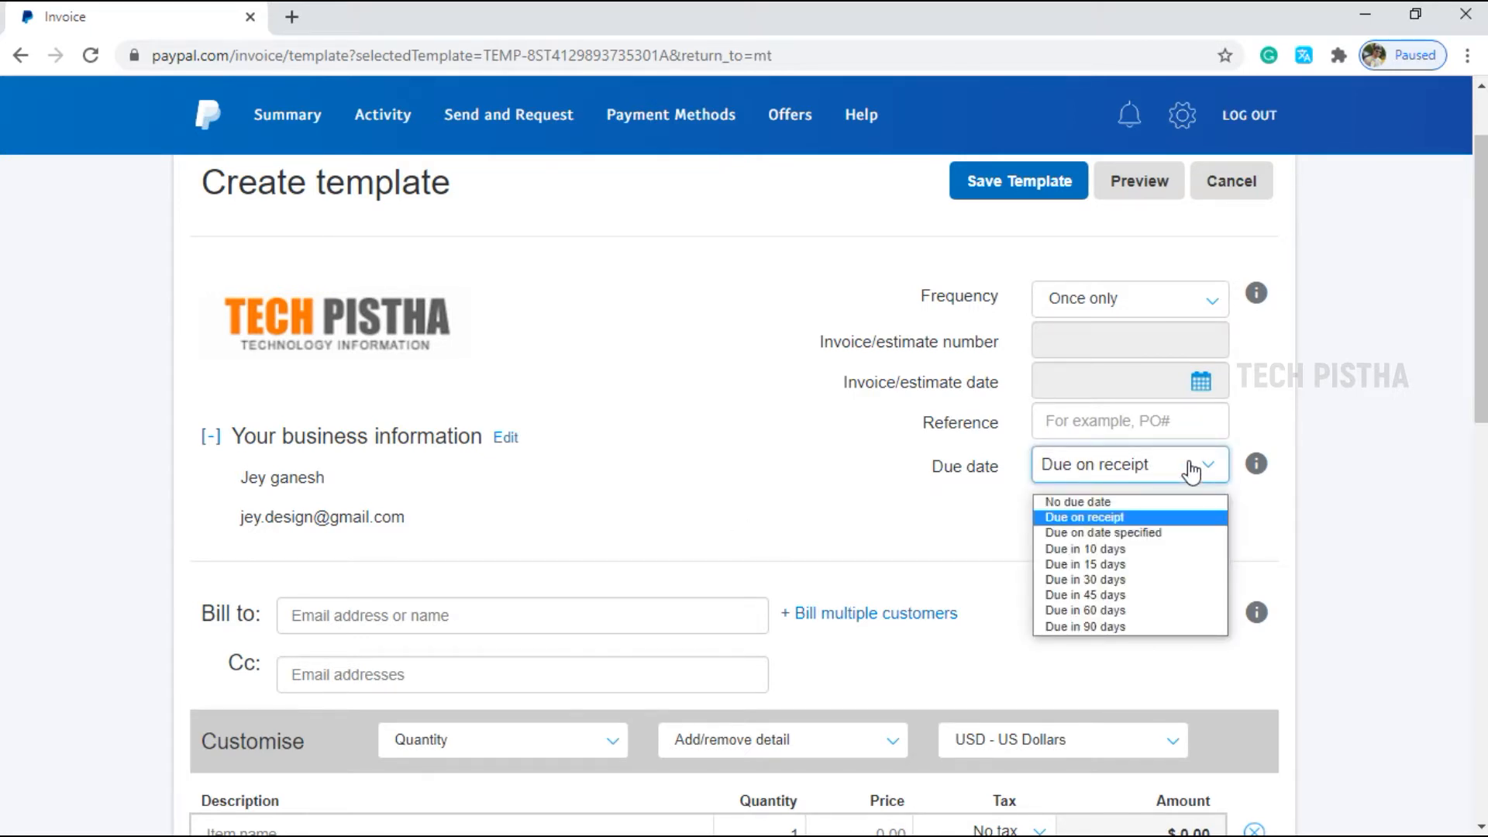
{"action": "scroll", "coordinate": [341, 413], "scroll_direction": "down", "scroll_amount": 3}
Enter the customer's e-mail address as the Bill to recipient.
{"action": "left_click", "coordinate": [343, 411]}
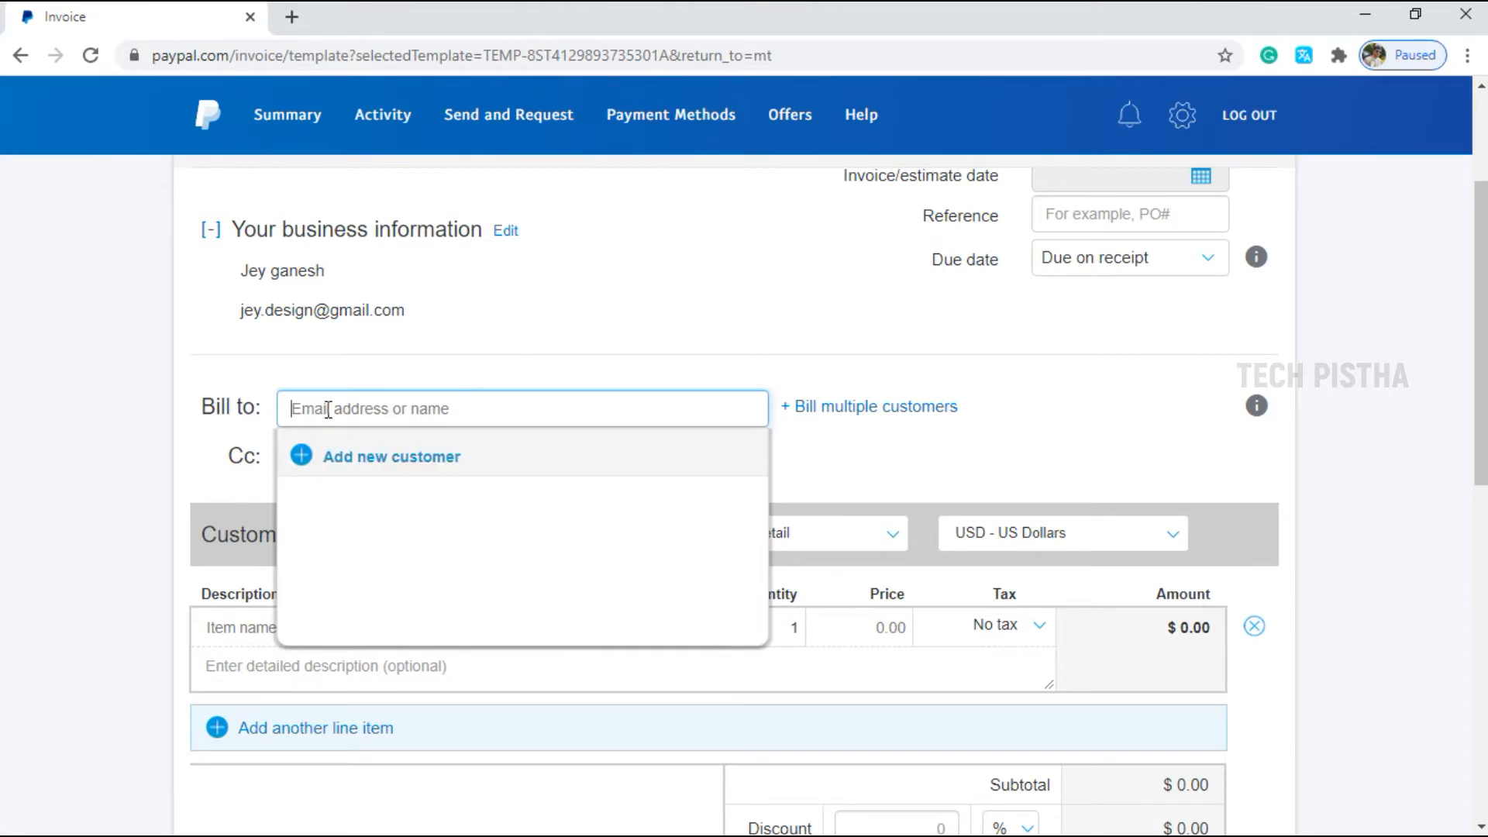
{"action": "key", "text": "Return"}
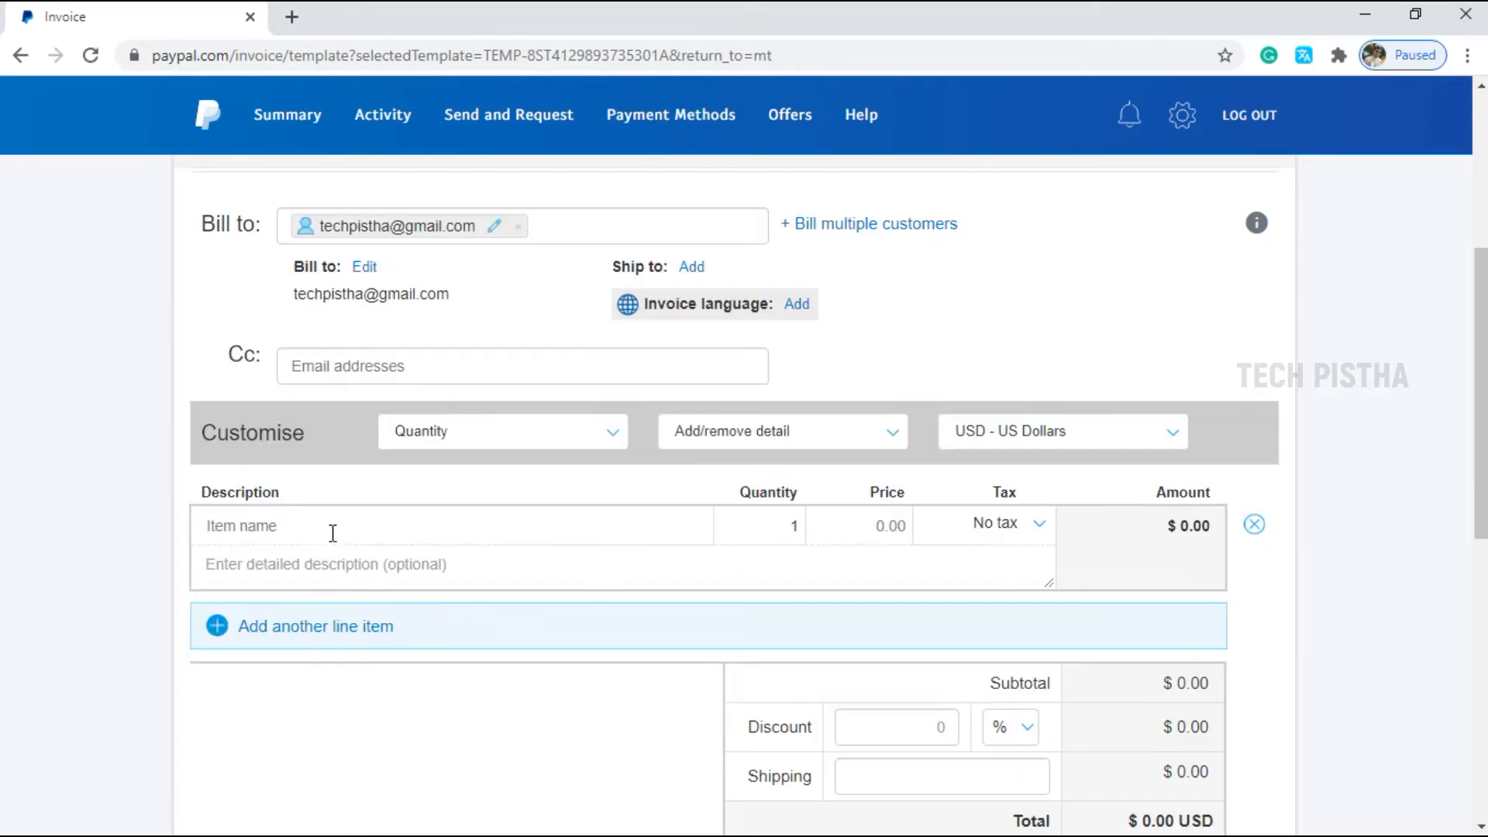
Add an 'Advertisement banner' line item priced at 12, totalling $12.00.
{"action": "left_click", "coordinate": [329, 531]}
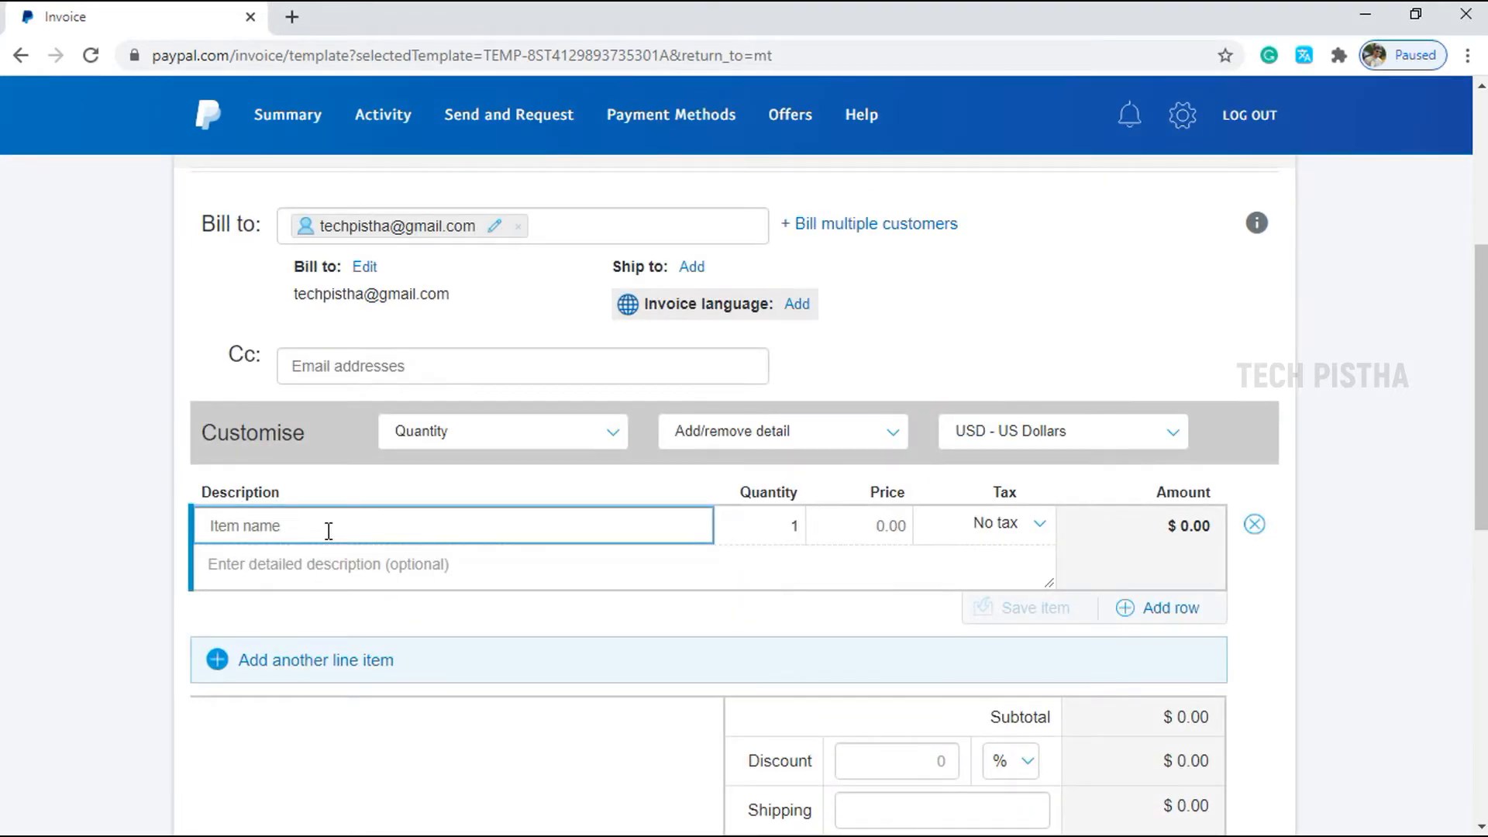
{"action": "left_click", "coordinate": [329, 531]}
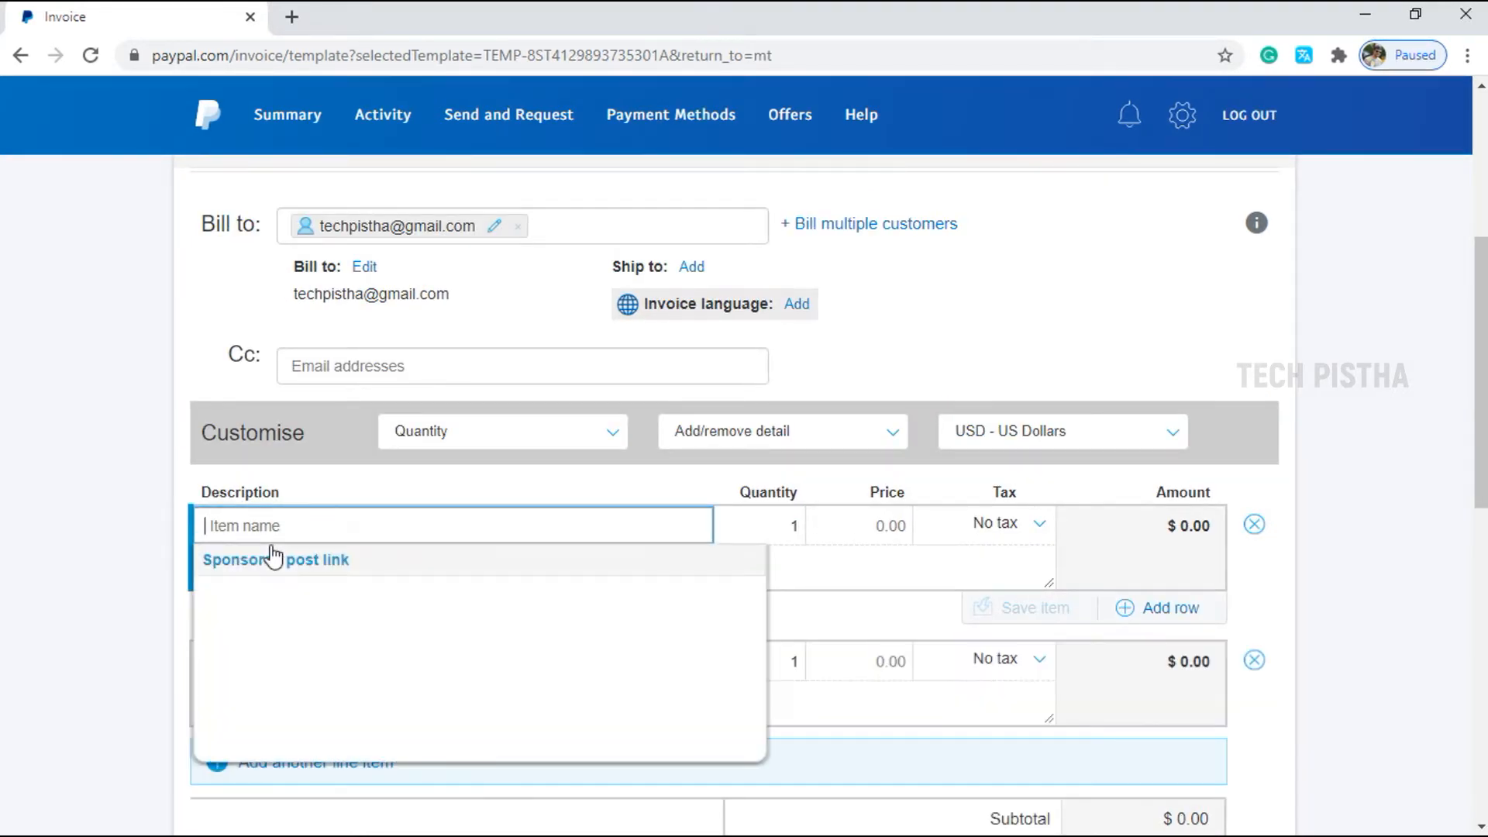
{"action": "type", "text": "Advertisement banner"}
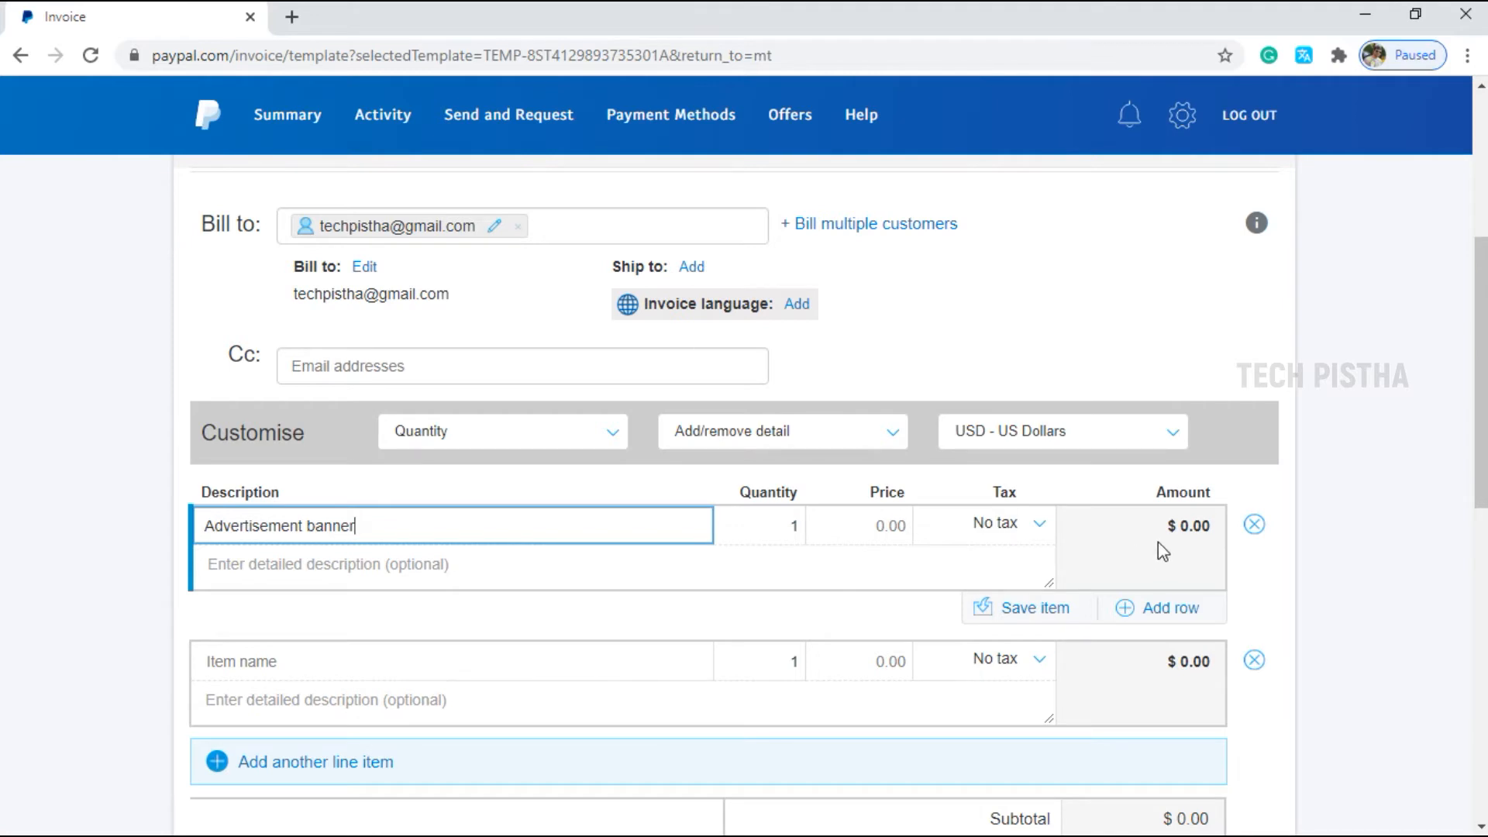
{"action": "scroll", "coordinate": [1188, 524], "scroll_direction": "down", "scroll_amount": 2}
{"action": "left_click", "coordinate": [868, 386]}
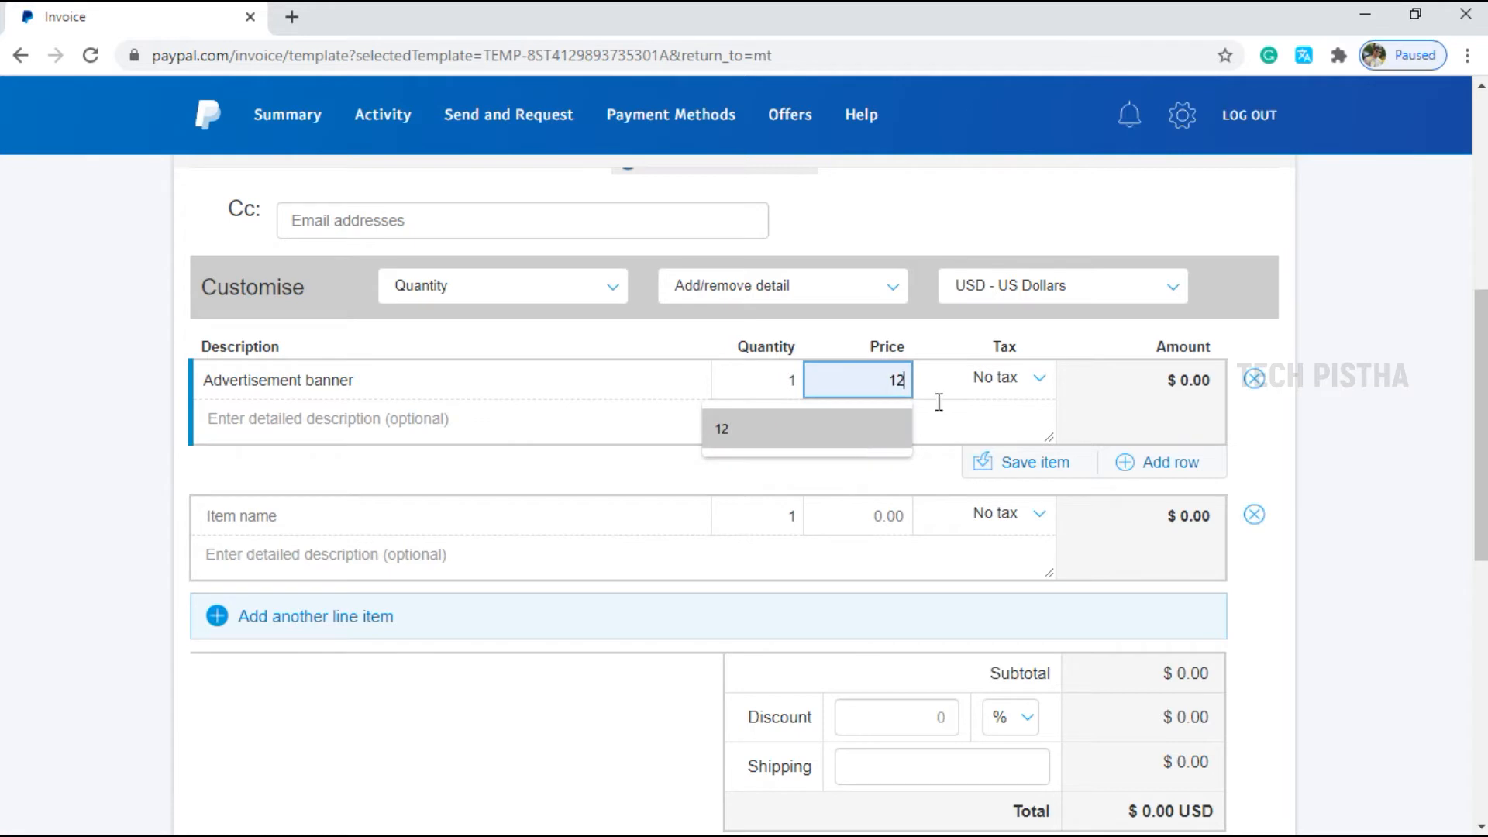
{"action": "type", "text": "12"}
{"action": "key", "text": "Tab"}
{"action": "scroll", "coordinate": [1329, 487], "scroll_direction": "down", "scroll_amount": 1}
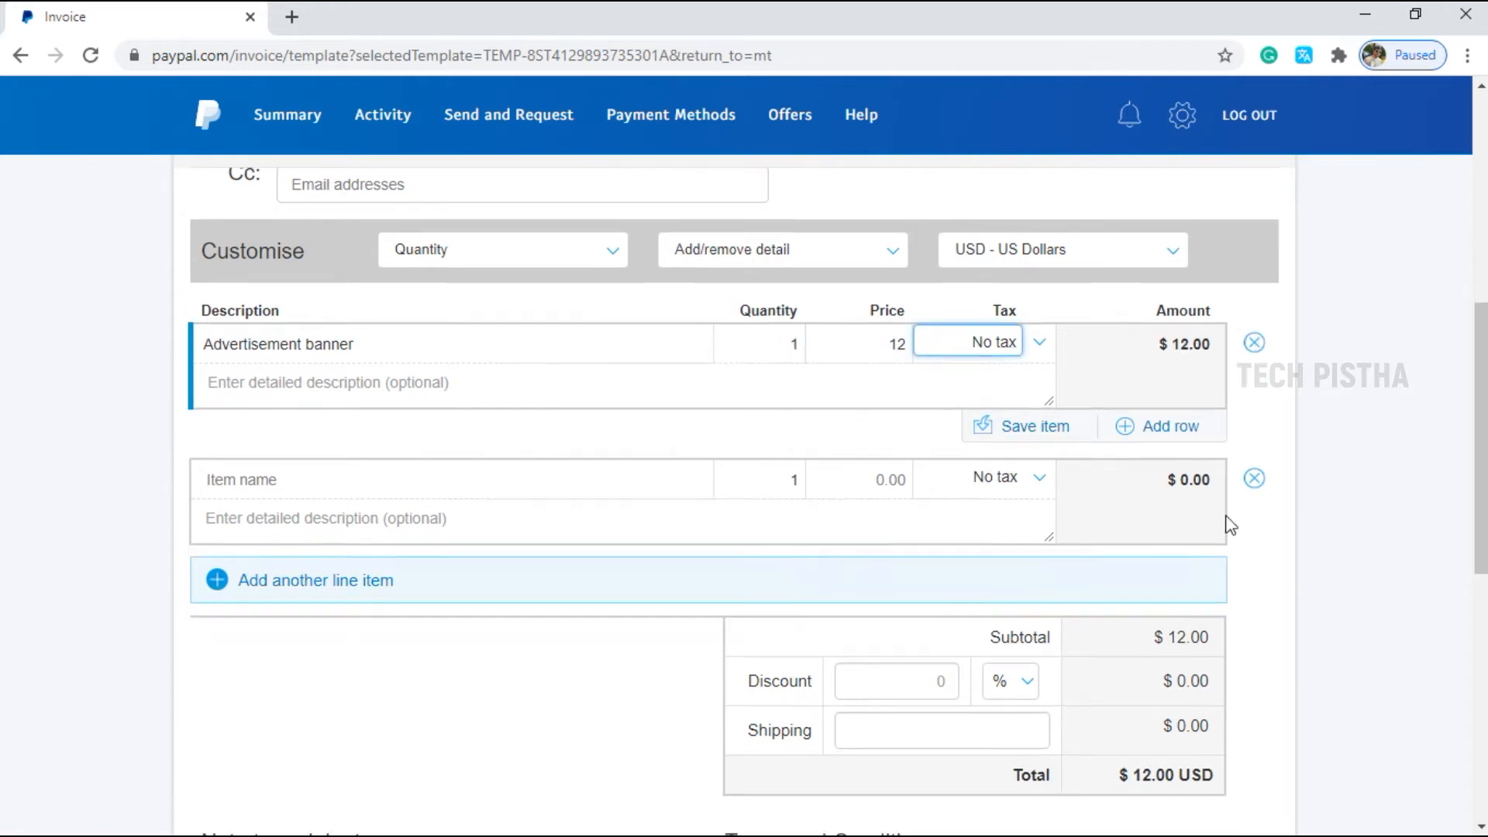
{"action": "left_click", "coordinate": [938, 474]}
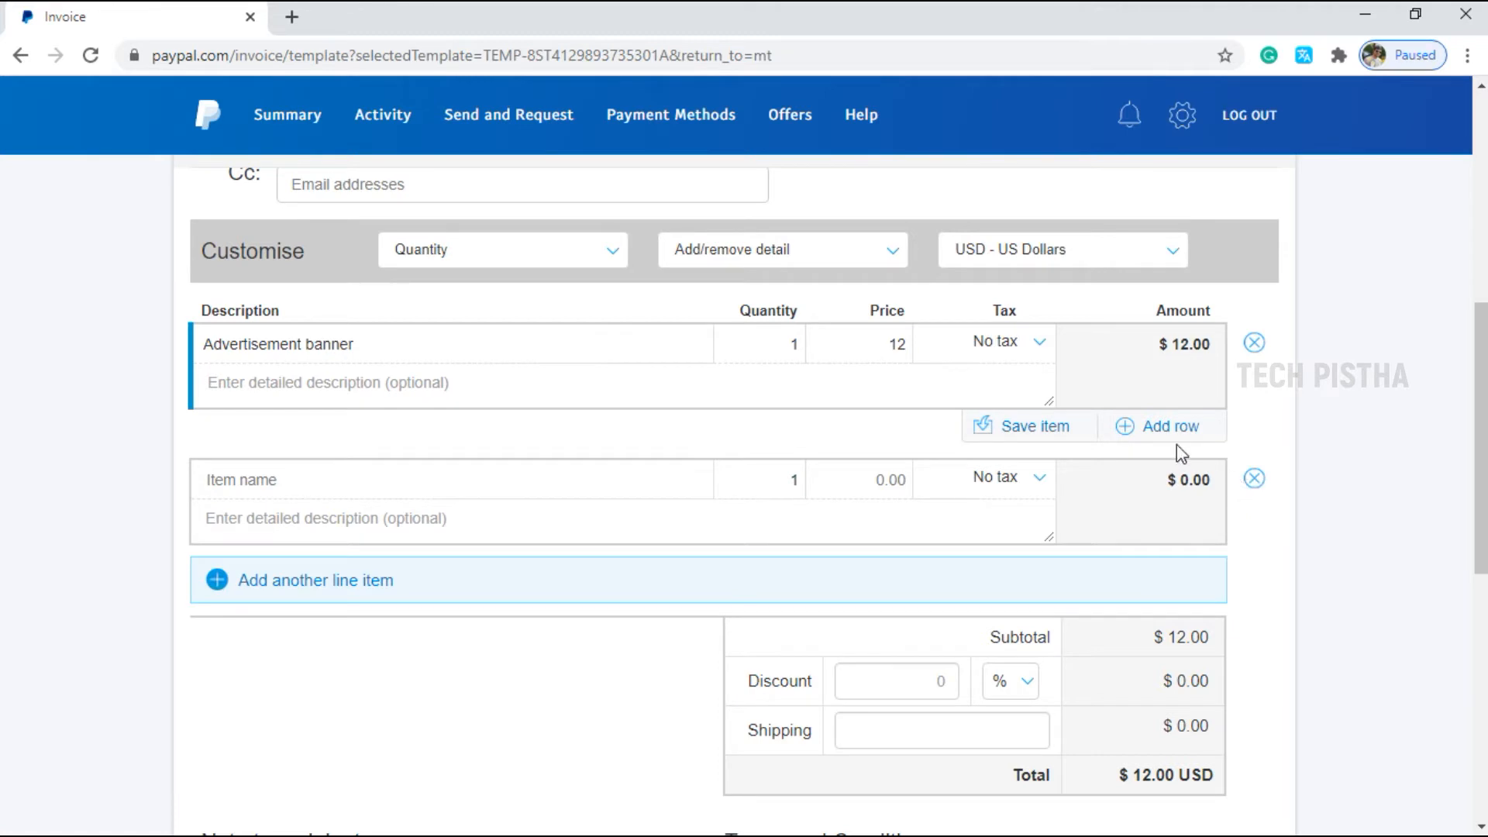
Remove the empty second line item and apply a 5% discount, bringing the total to $11.40.
{"action": "left_click", "coordinate": [1255, 484]}
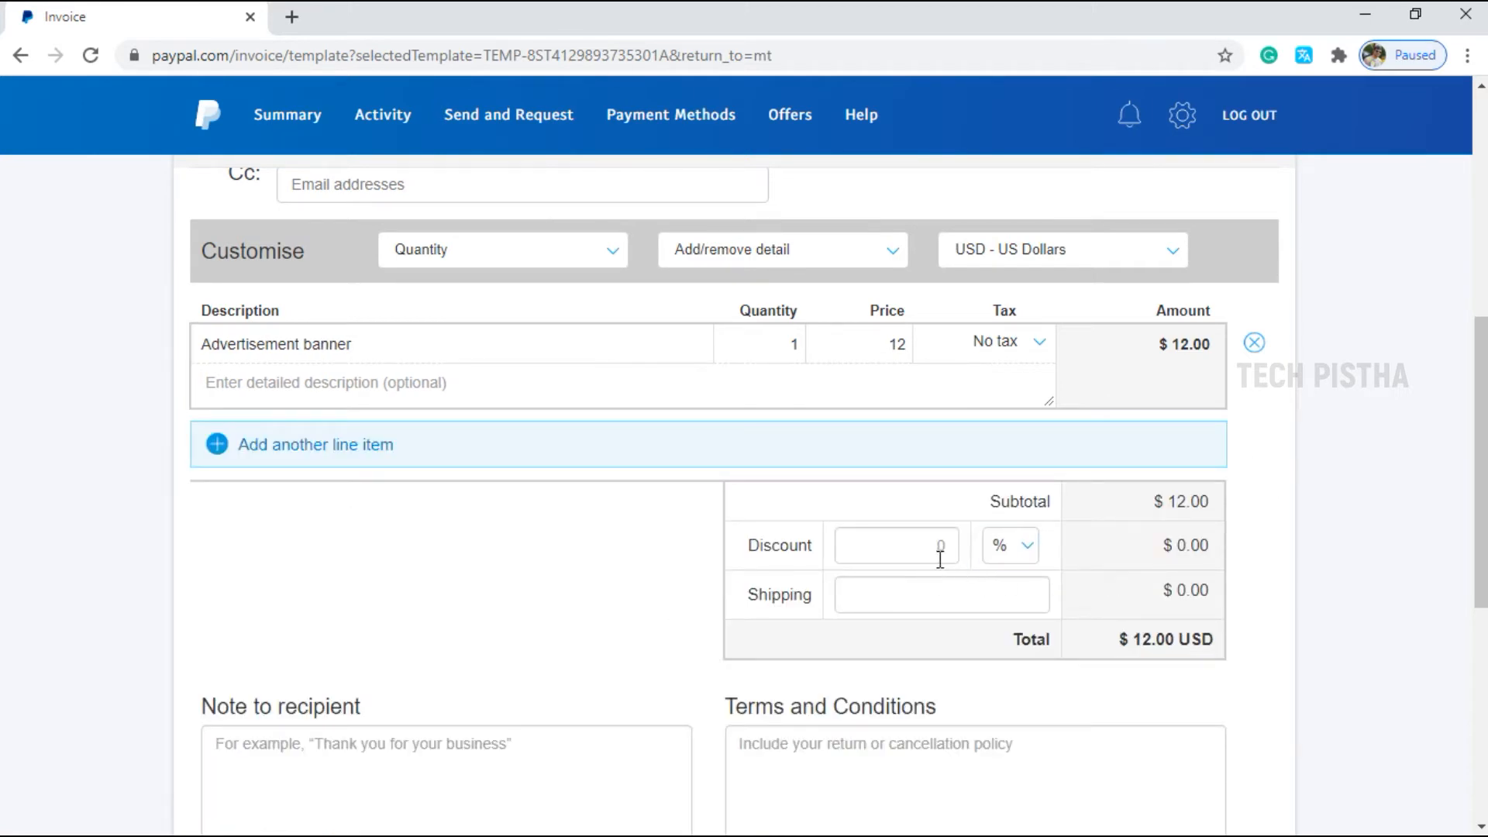
{"action": "left_click", "coordinate": [928, 552]}
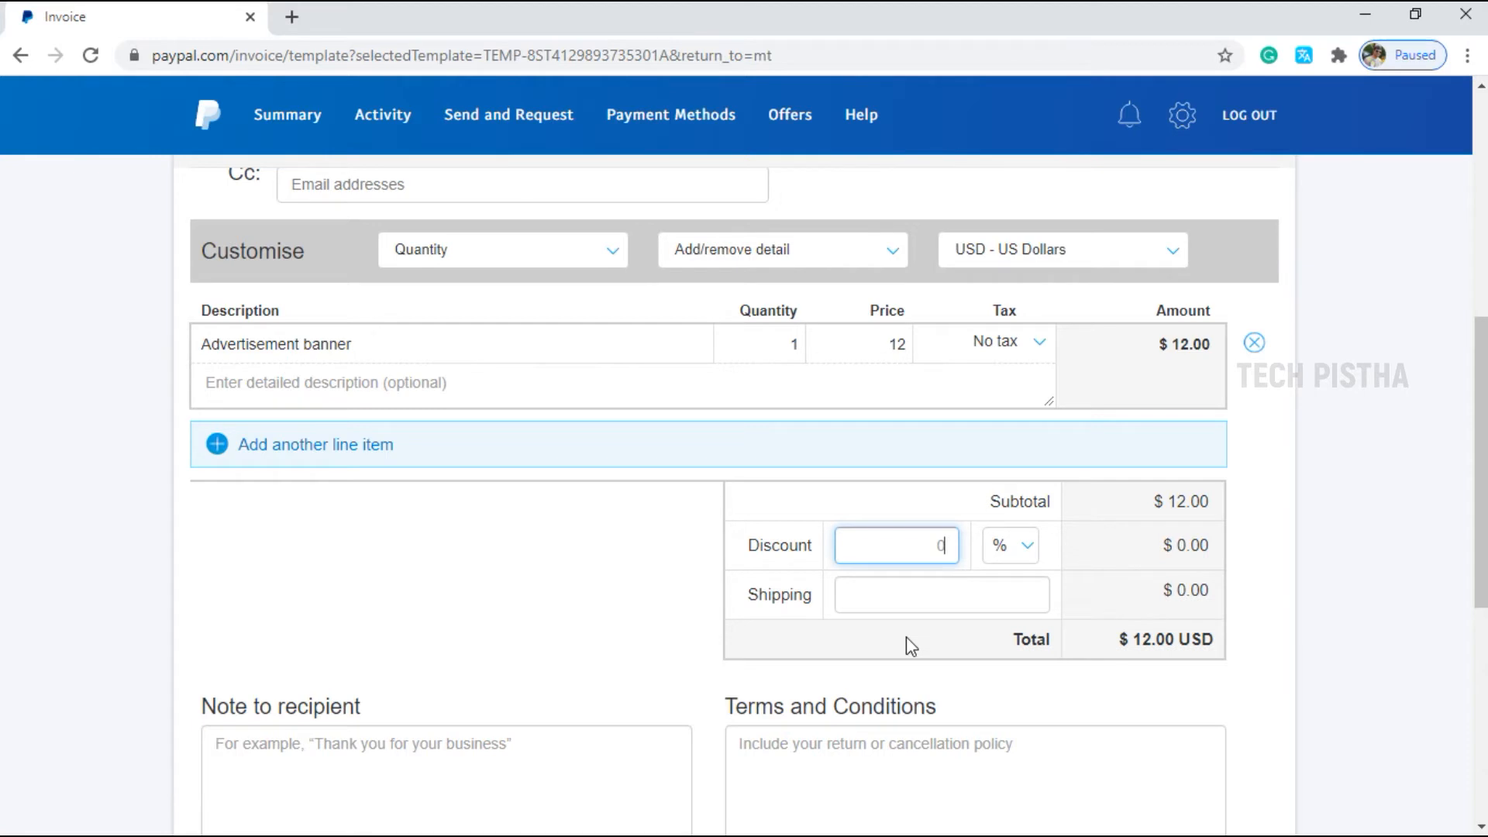
{"action": "type", "text": "5"}
{"action": "key", "text": "Tab"}
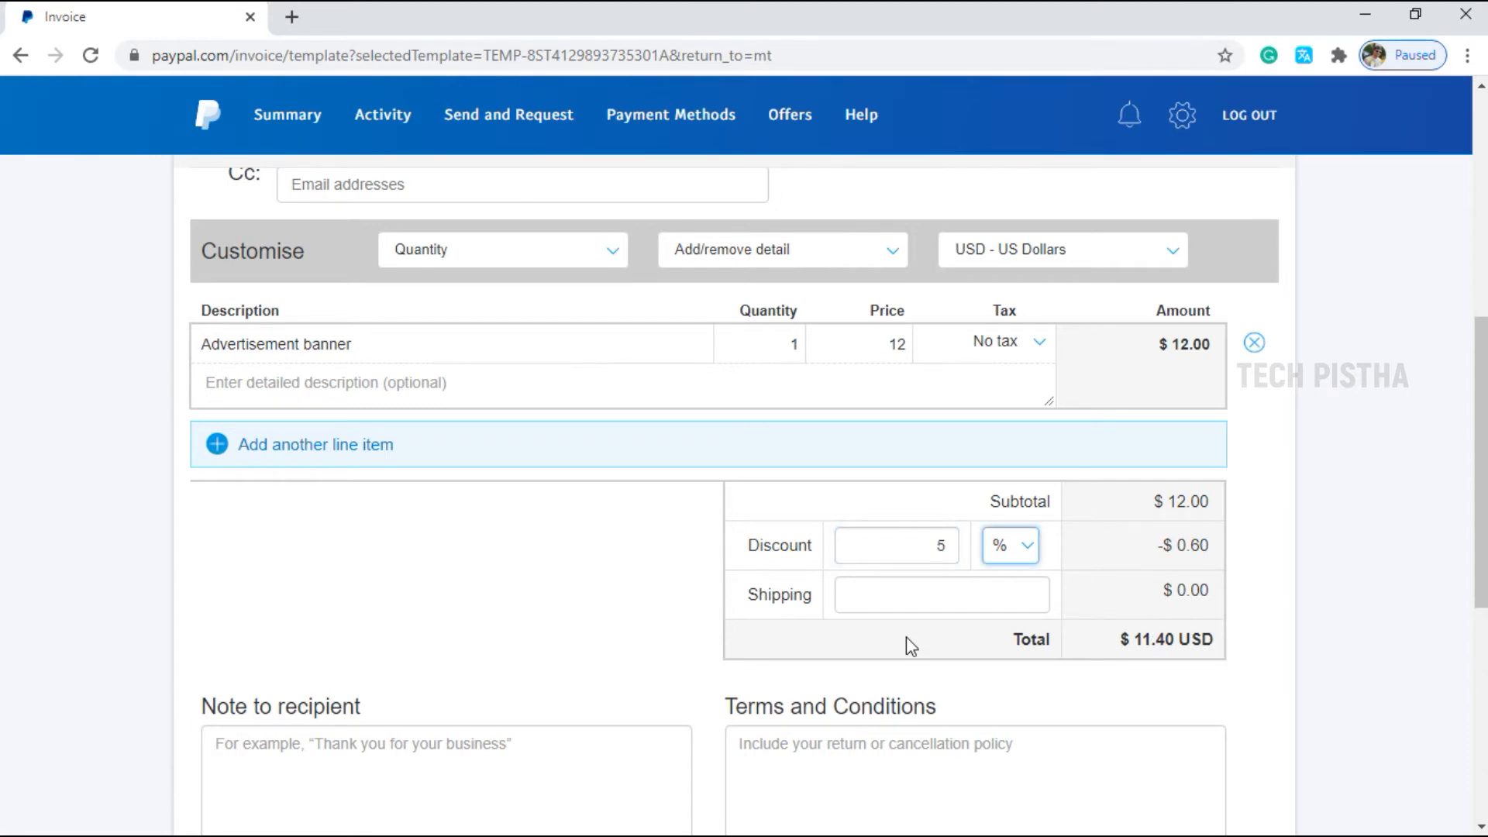
Start a note to the recipient and review the rest of the template form.
{"action": "scroll", "coordinate": [452, 581], "scroll_direction": "down", "scroll_amount": 3}
{"action": "left_click", "coordinate": [452, 581]}
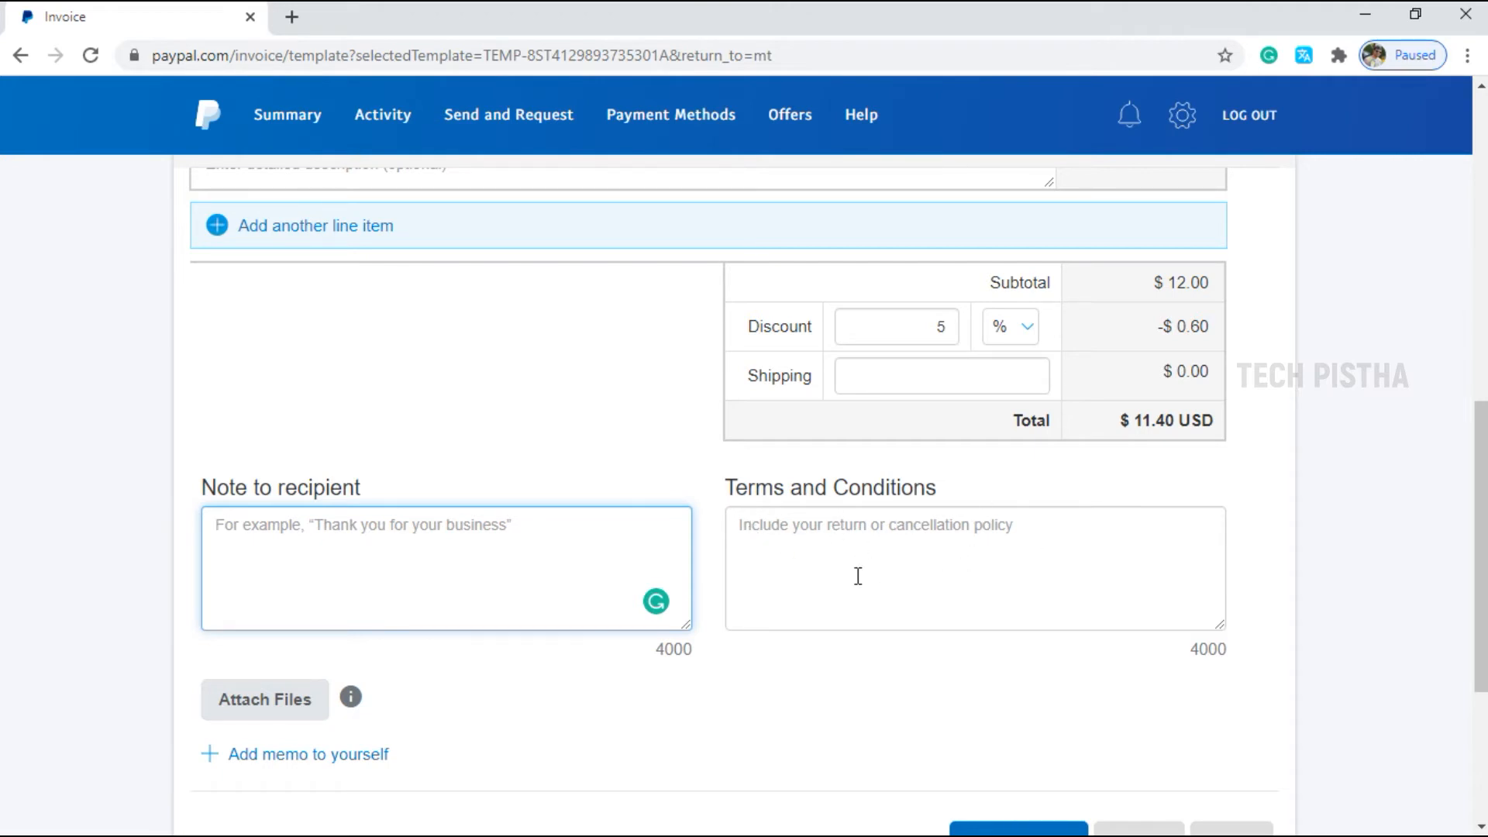
{"action": "scroll", "coordinate": [857, 576], "scroll_direction": "down", "scroll_amount": 3}
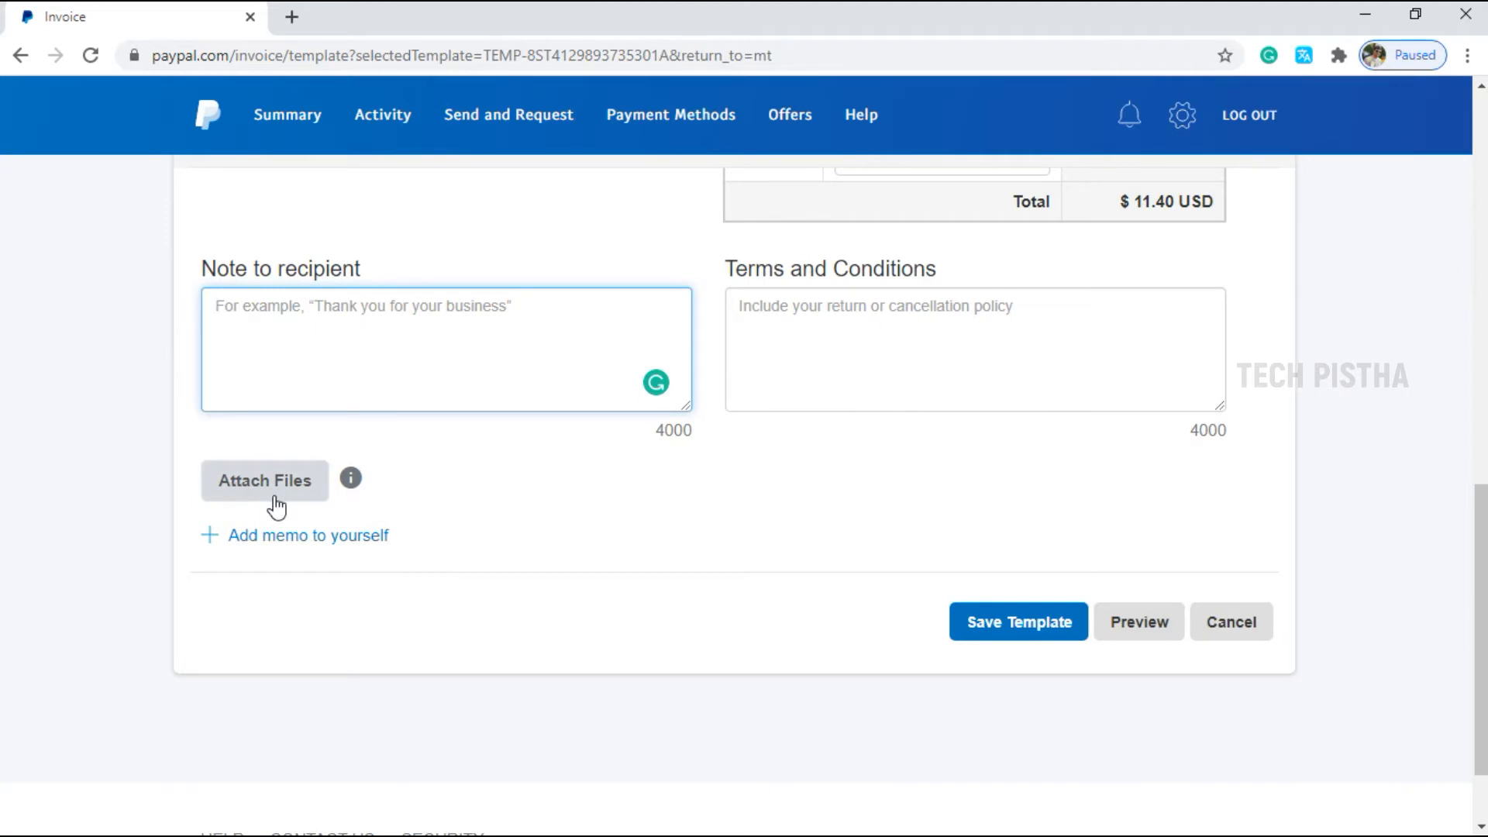
{"action": "scroll", "coordinate": [778, 485], "scroll_direction": "up", "scroll_amount": 10}
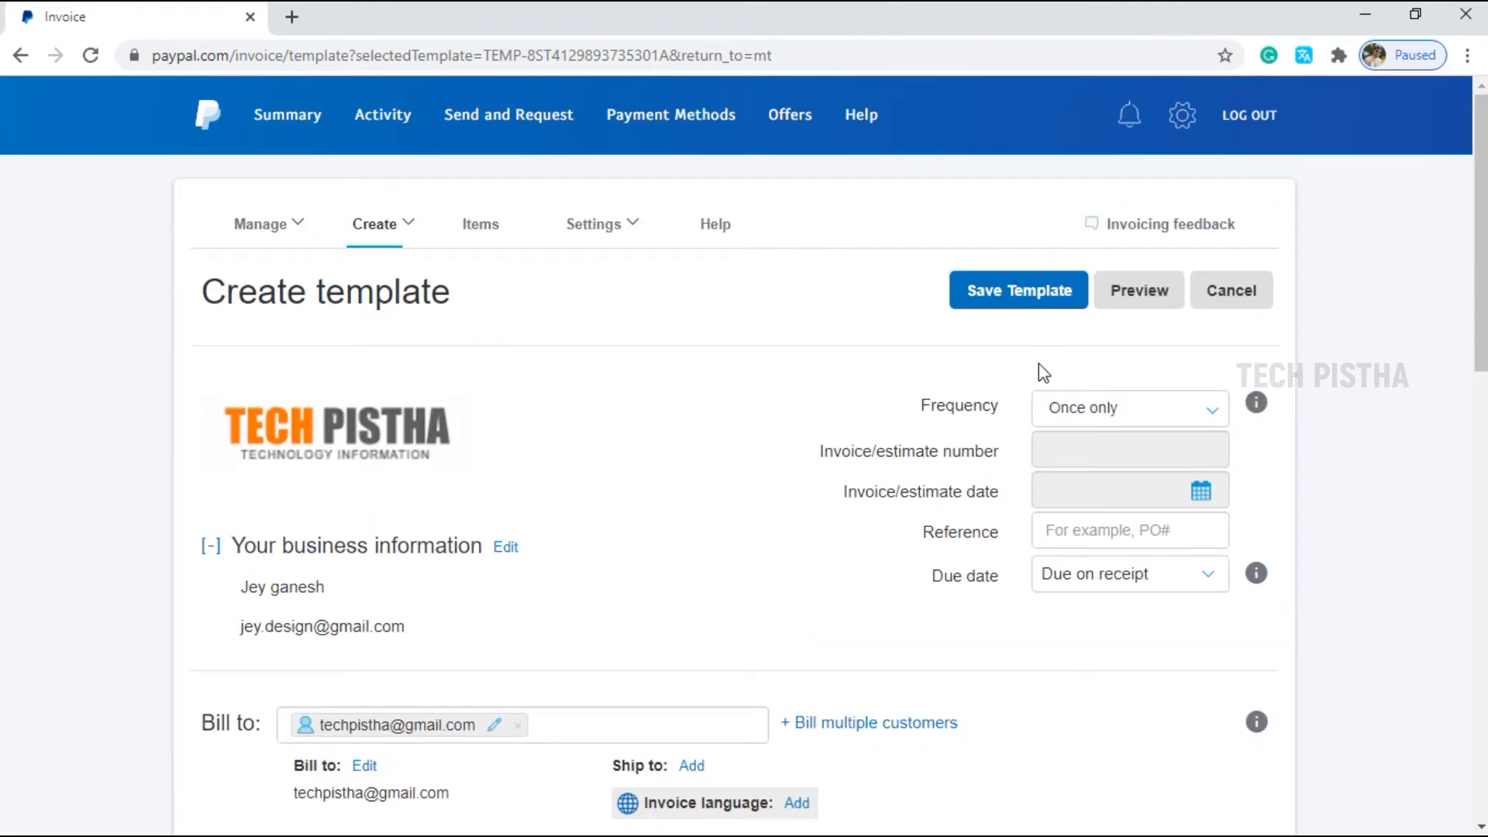
Preview the $11.40 template as an invoice, go back to editing, and choose Save Template.
{"action": "left_click", "coordinate": [1148, 302]}
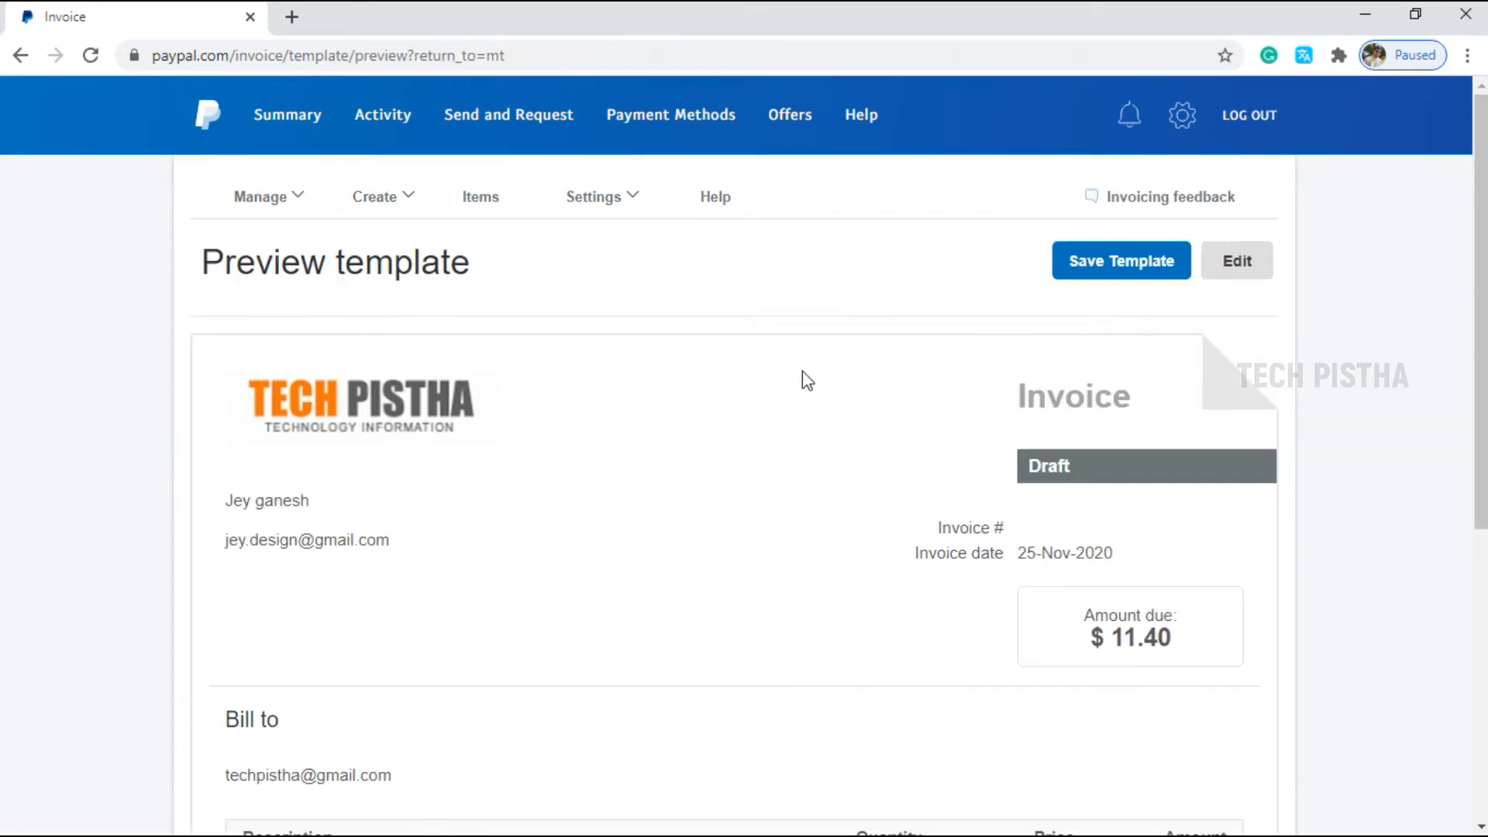
{"action": "scroll", "coordinate": [1041, 503], "scroll_direction": "down", "scroll_amount": 1}
{"action": "scroll", "coordinate": [1041, 503], "scroll_direction": "up", "scroll_amount": 1}
{"action": "left_click", "coordinate": [1255, 276]}
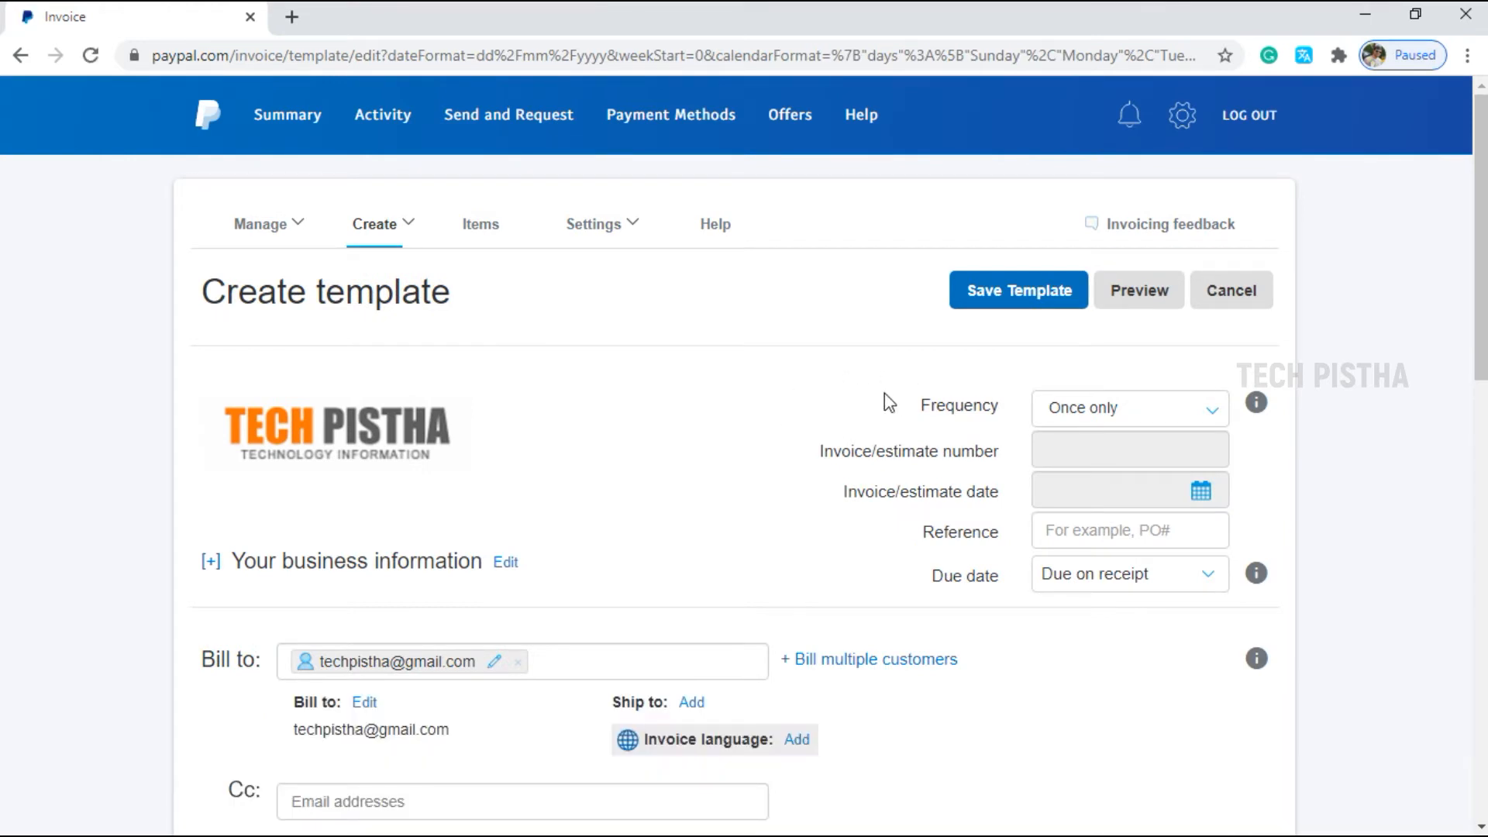
{"action": "left_click", "coordinate": [992, 307]}
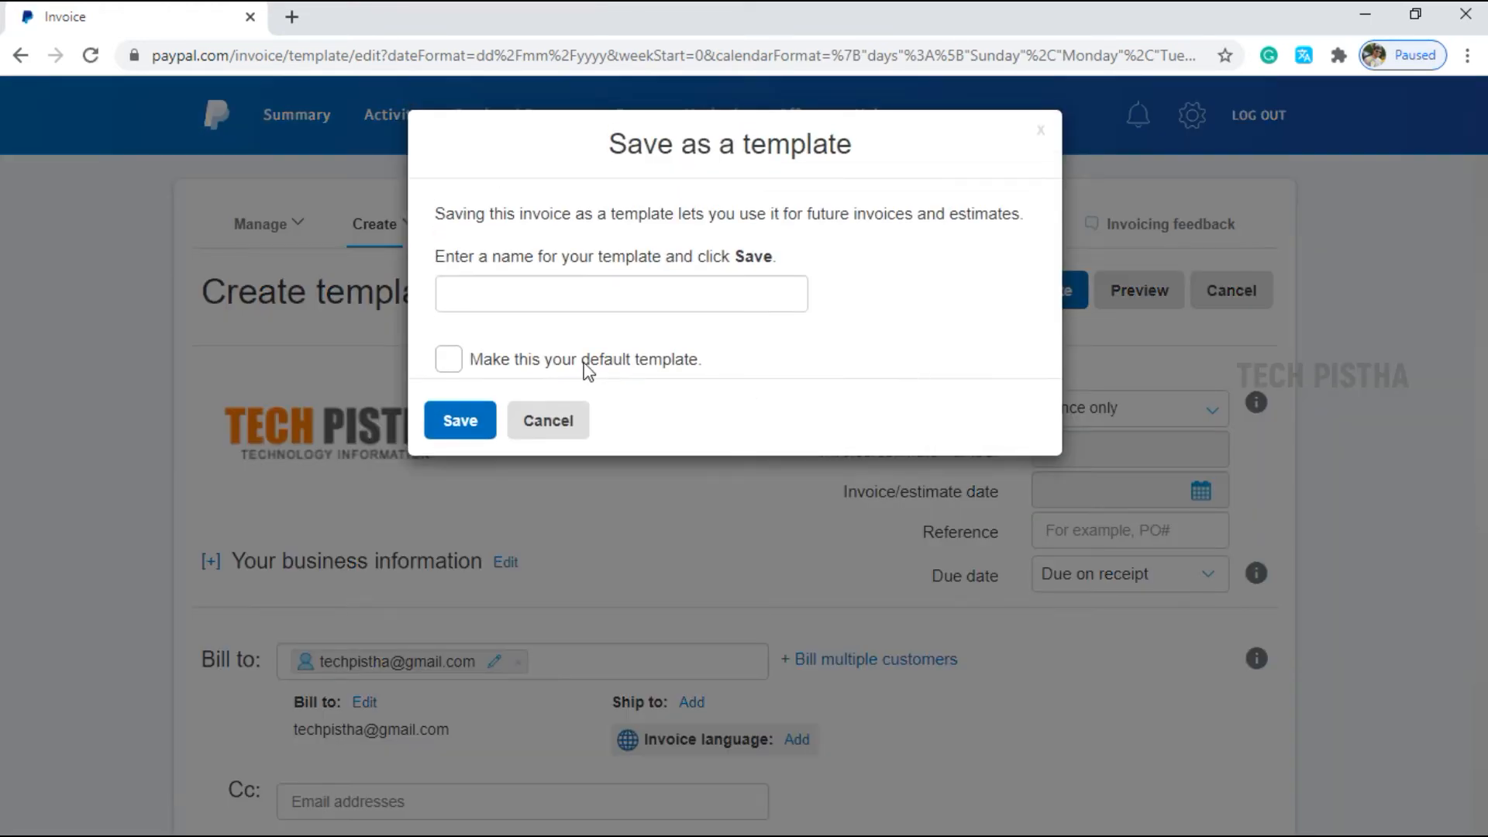
Save the template under the name 'Advertisement banner'.
{"action": "left_click", "coordinate": [532, 294]}
{"action": "type", "text": "adverti"}
{"action": "type", "text": "sement banner"}
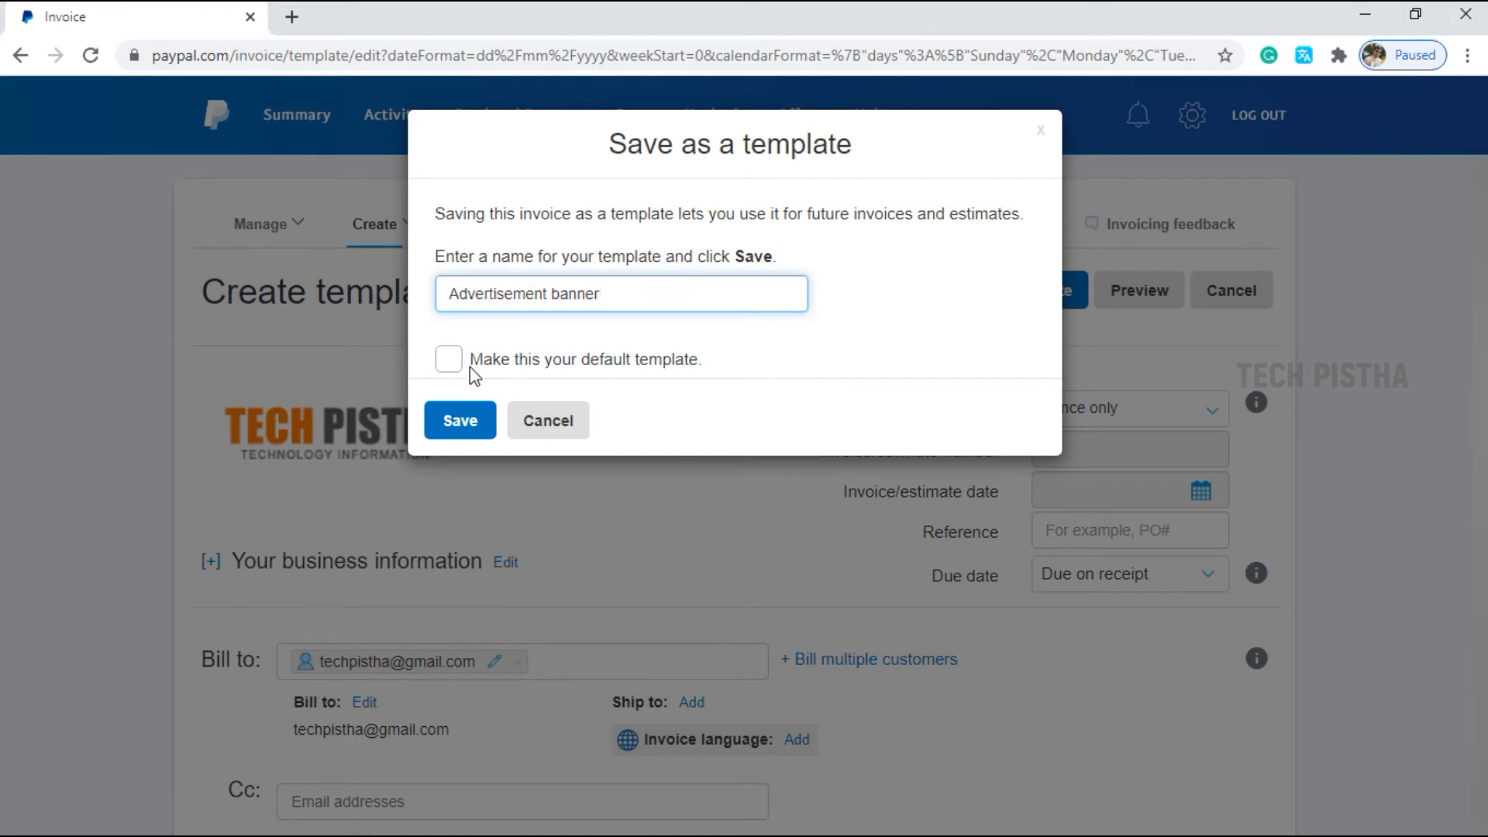
{"action": "left_click", "coordinate": [465, 428]}
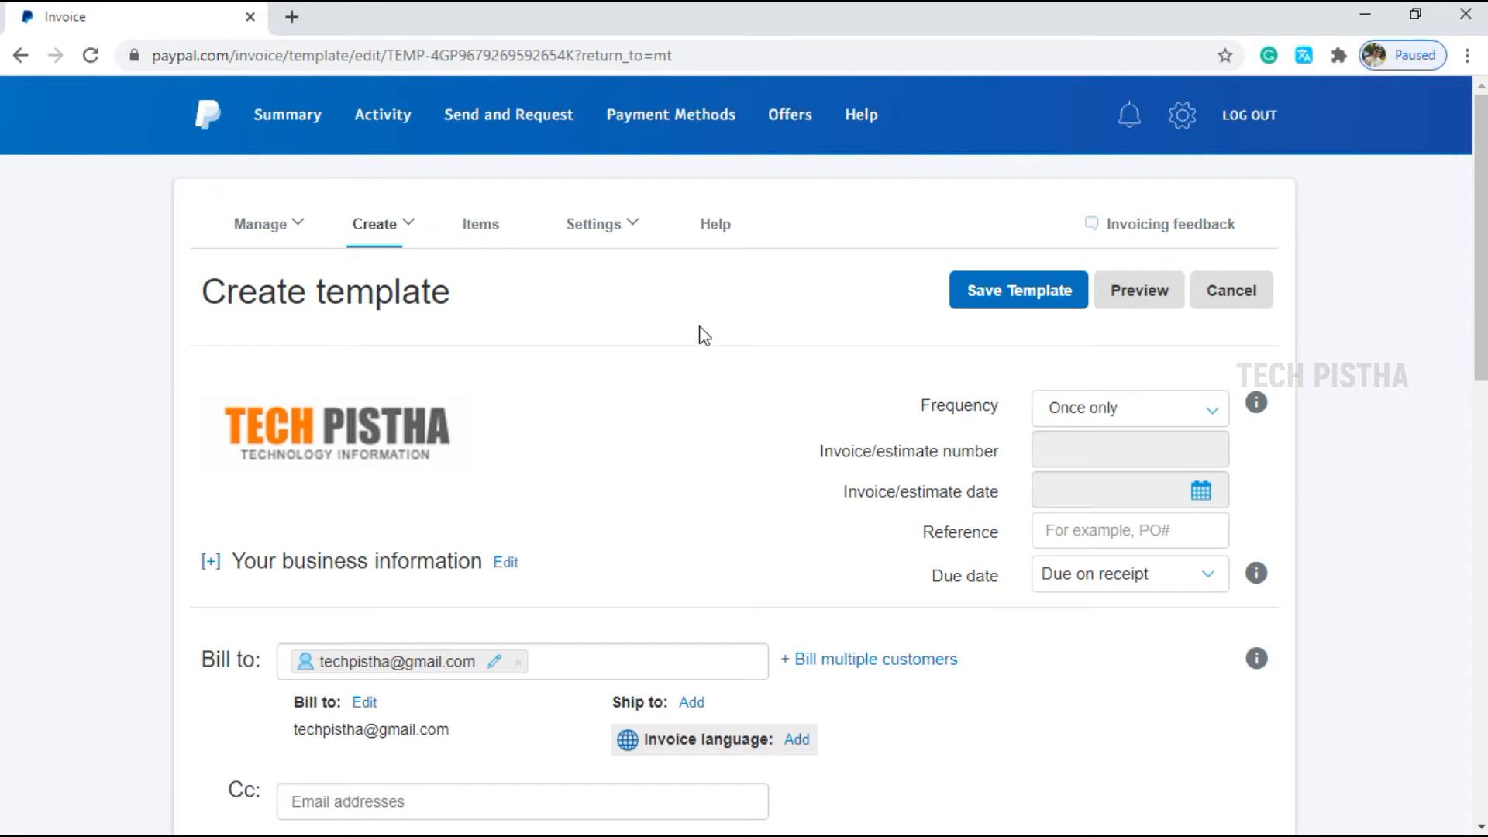
{"action": "left_click", "coordinate": [289, 227]}
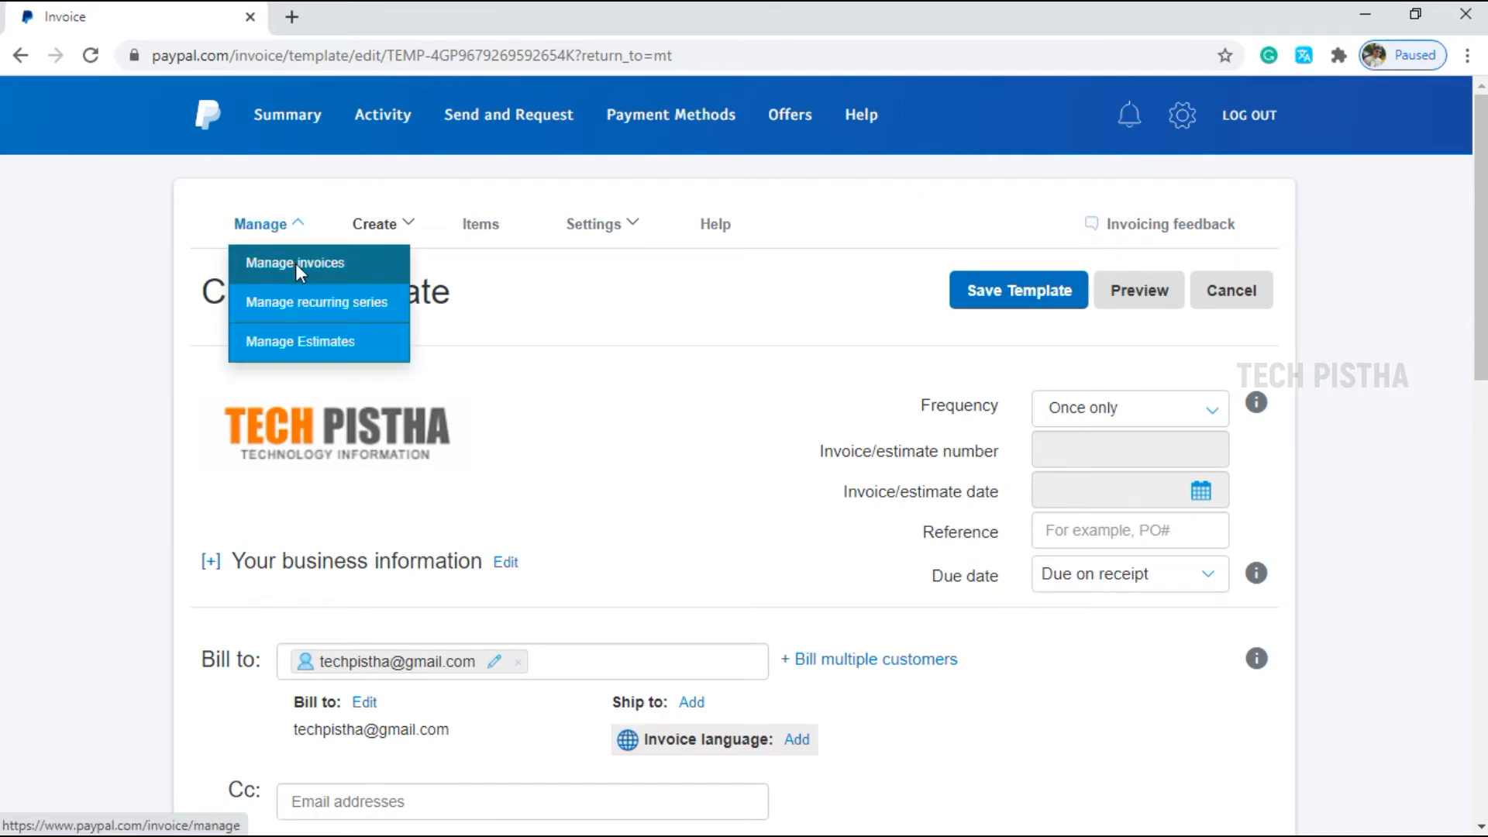
From Manage invoices, create a new invoice numbered 1009.
{"action": "left_click", "coordinate": [296, 263]}
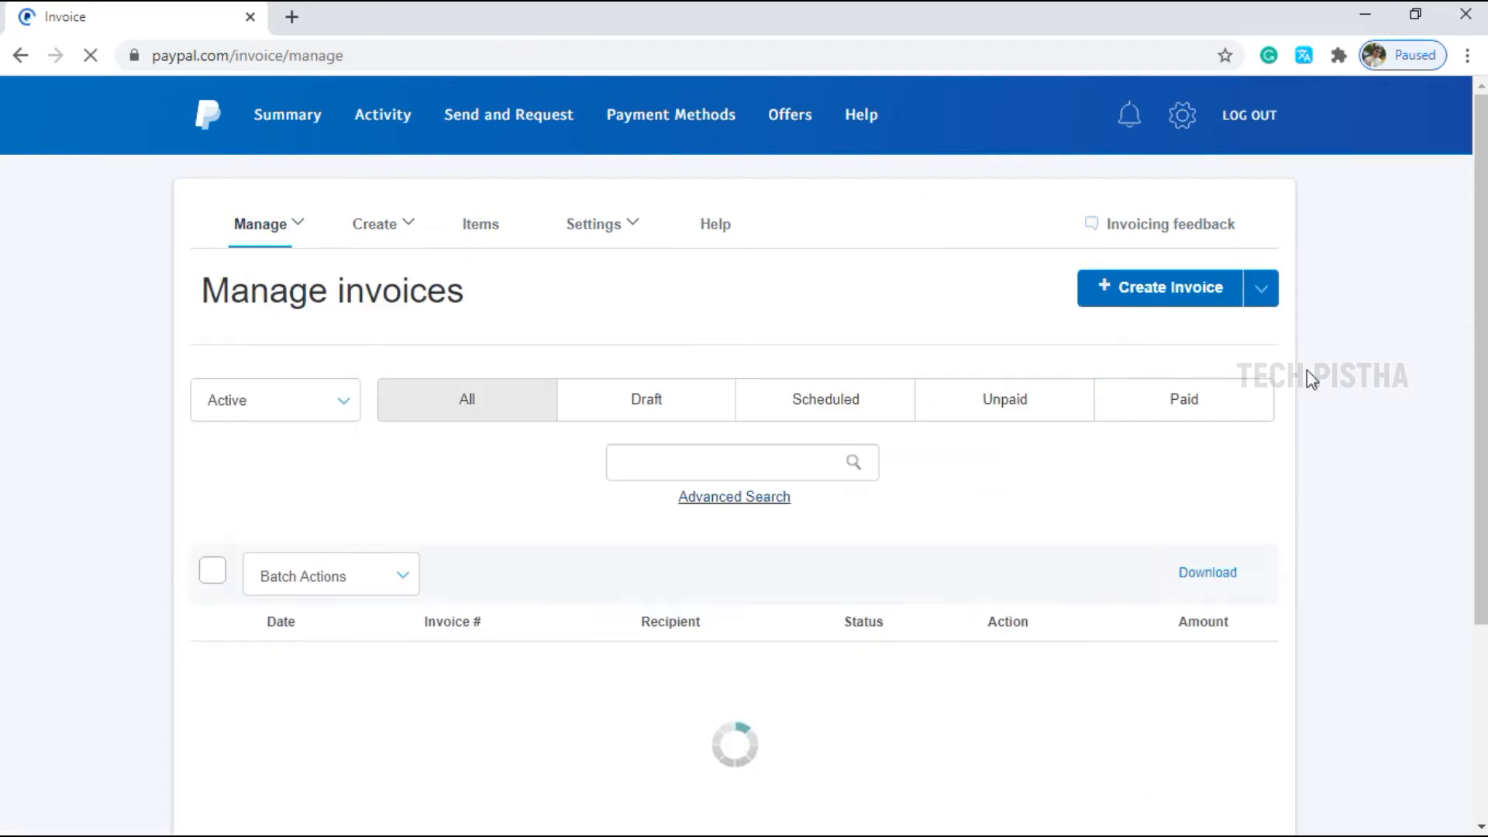
{"action": "left_click", "coordinate": [1194, 303]}
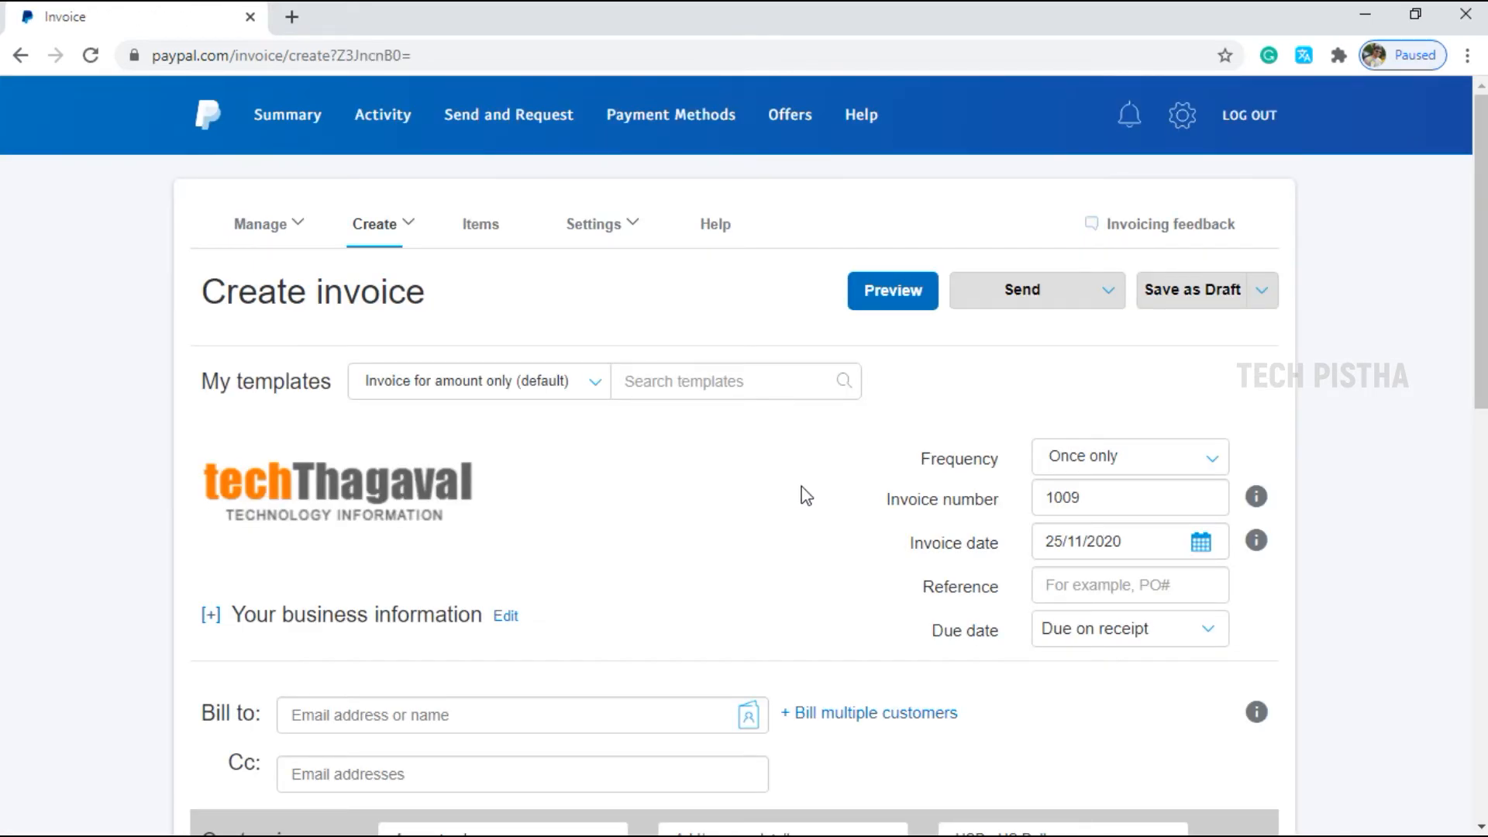
Apply the 'Advertisement banner' template to invoice 1009 and check its $11.40 total.
{"action": "left_click", "coordinate": [593, 383]}
{"action": "left_click_drag", "start_coordinate": [601, 452], "coordinate": [600, 479]}
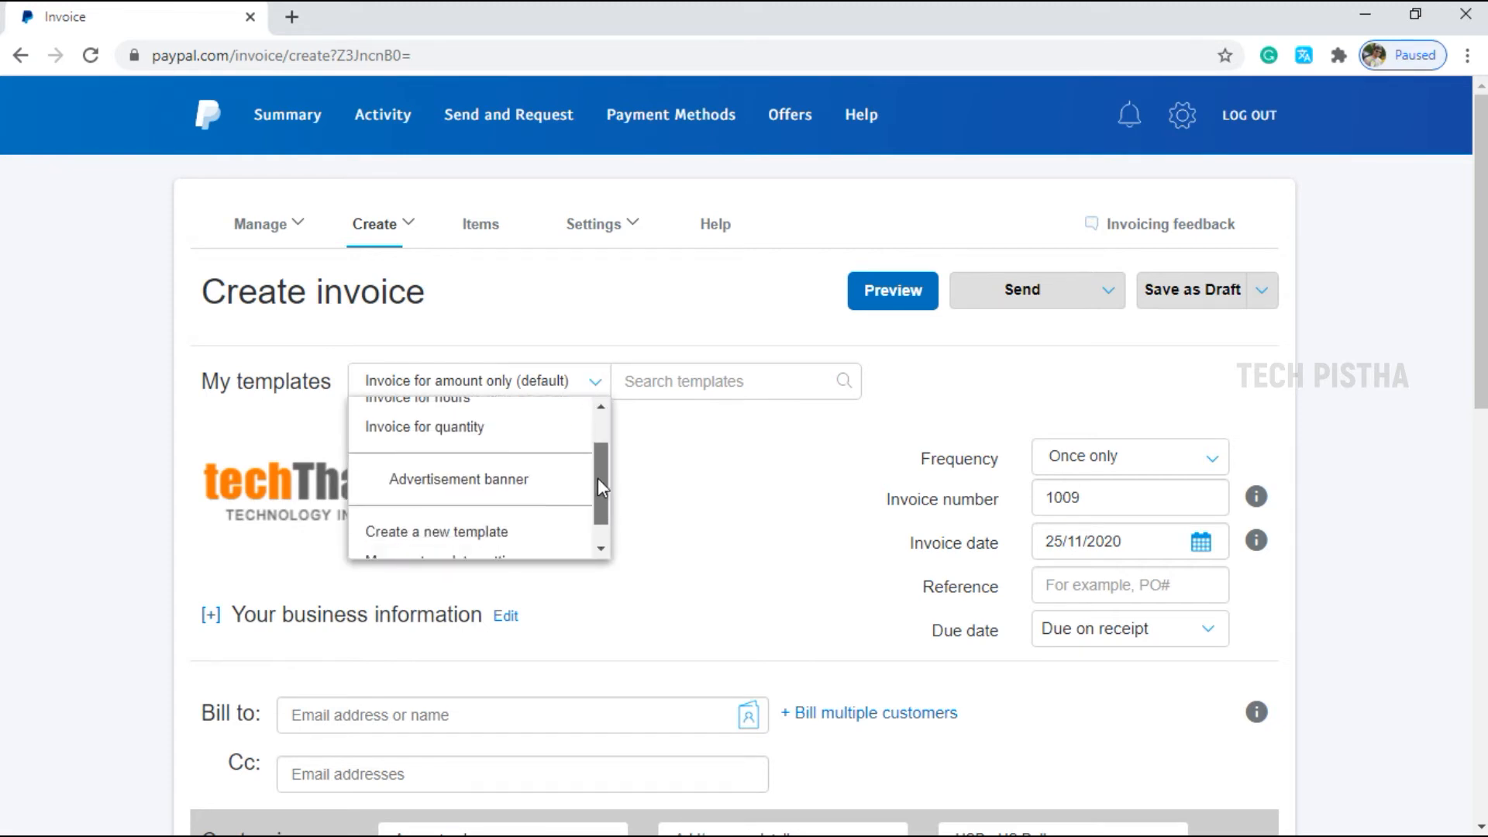
{"action": "left_click", "coordinate": [515, 479]}
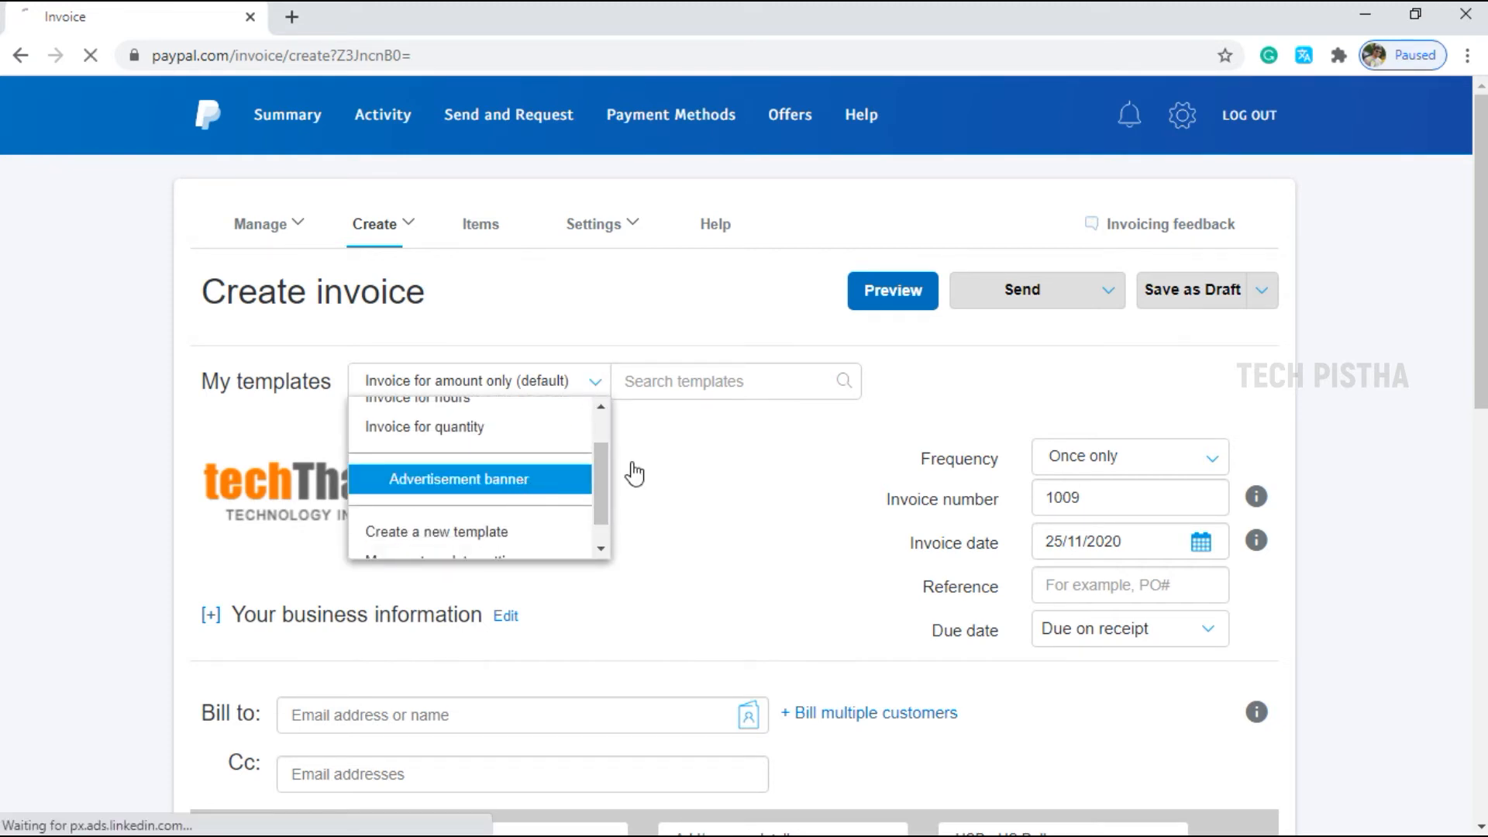
{"action": "scroll", "coordinate": [476, 442], "scroll_direction": "down", "scroll_amount": 4}
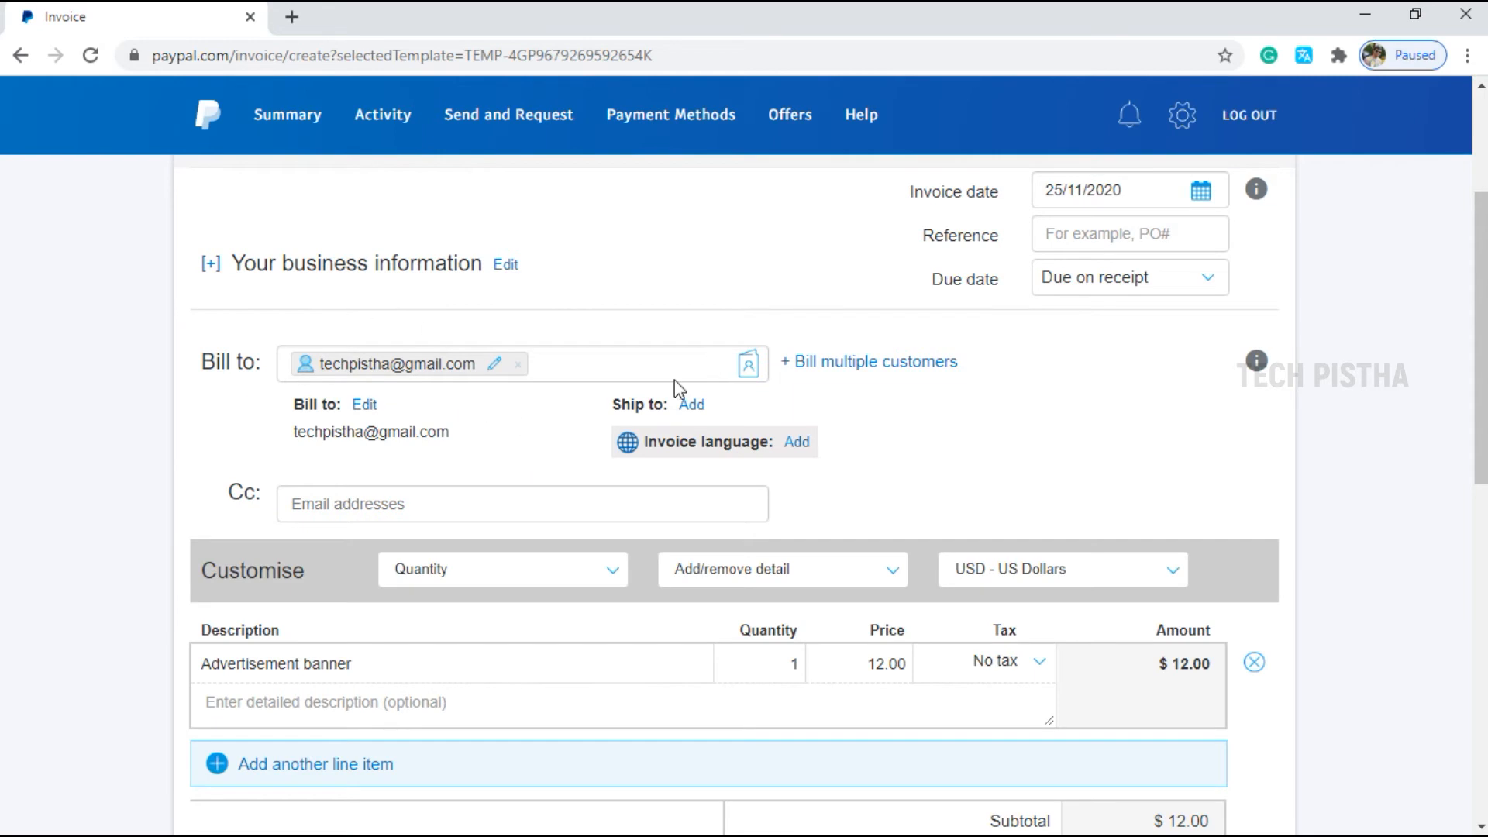
{"action": "scroll", "coordinate": [772, 392], "scroll_direction": "up", "scroll_amount": 5}
{"action": "scroll", "coordinate": [691, 441], "scroll_direction": "down", "scroll_amount": 2}
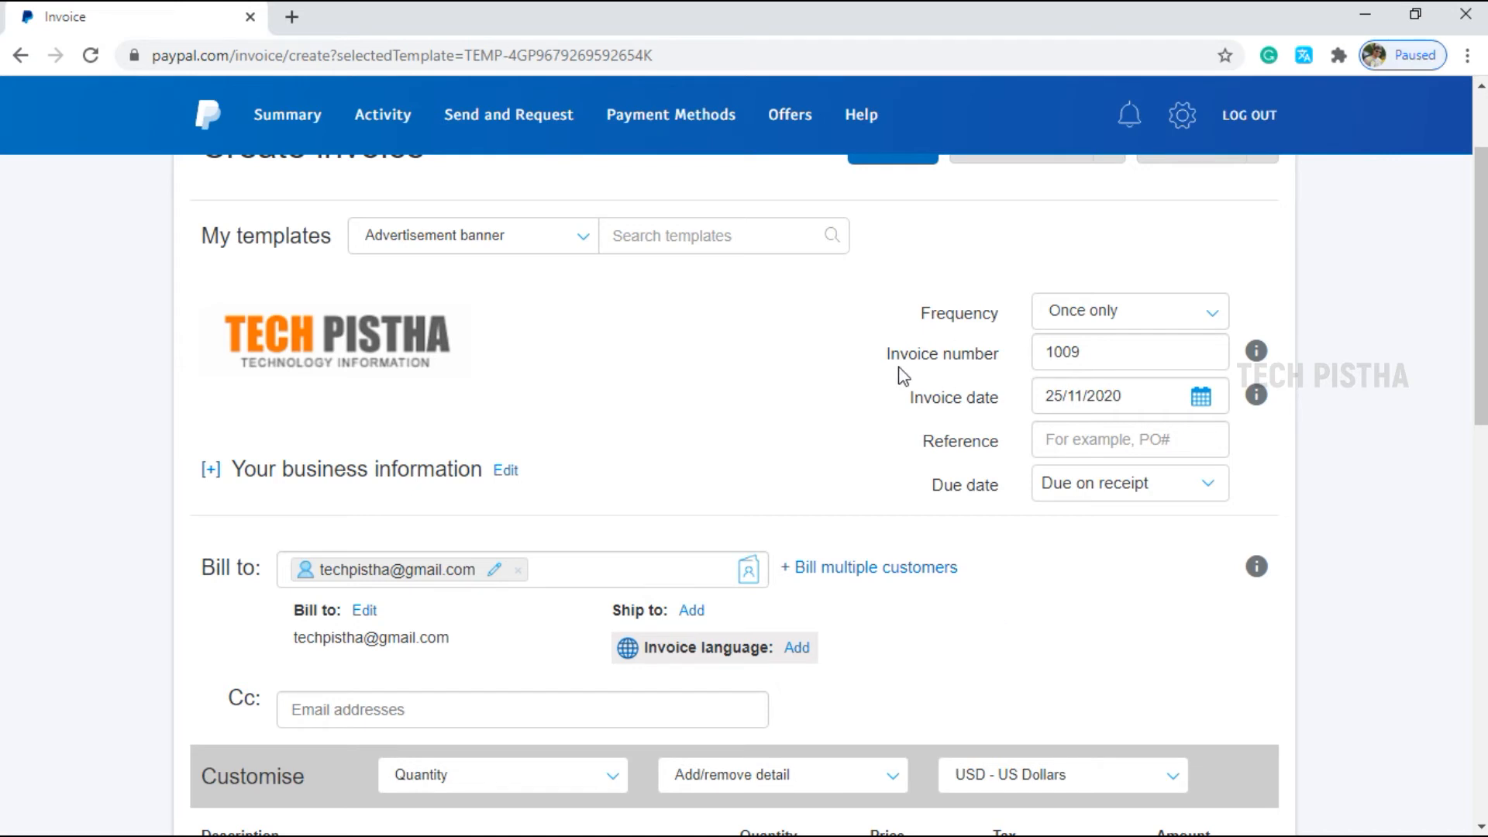
{"action": "scroll", "coordinate": [1152, 511], "scroll_direction": "down", "scroll_amount": 9}
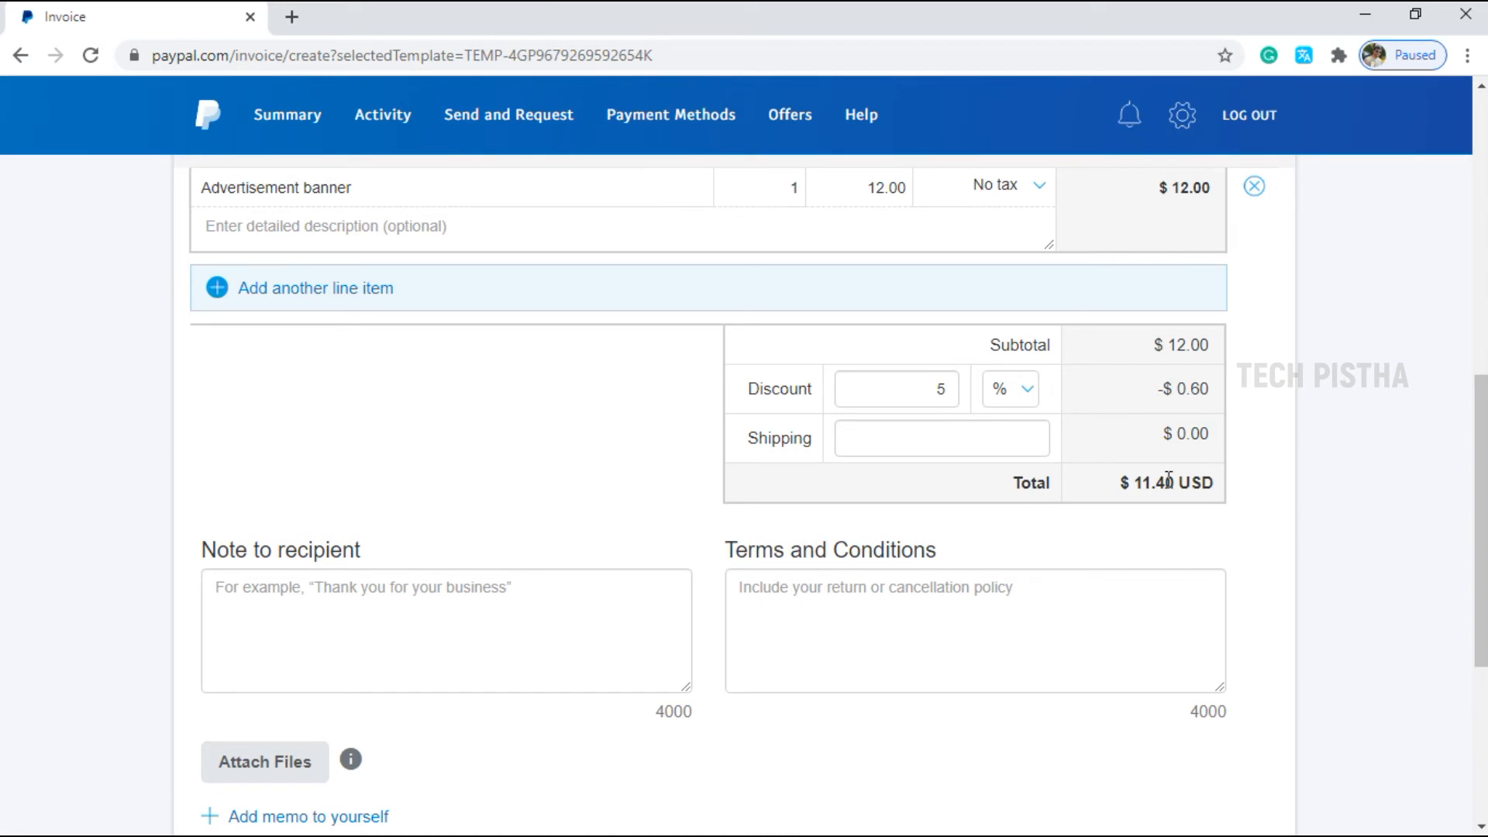
{"action": "scroll", "coordinate": [1056, 455], "scroll_direction": "up", "scroll_amount": 2}
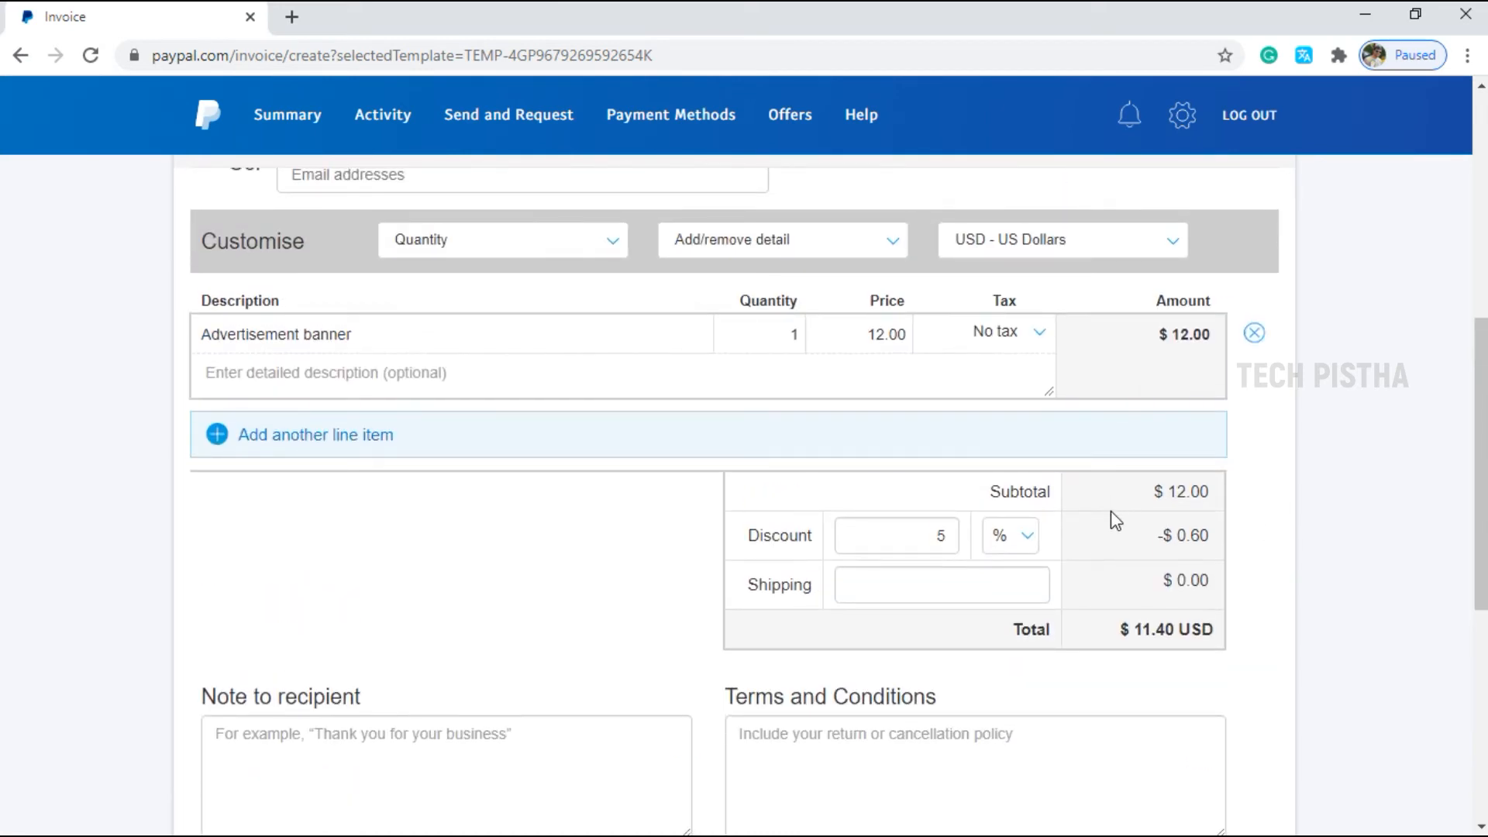
Change the item price to 15 and the discount to 10%, making the total $13.50.
{"action": "left_click", "coordinate": [891, 343]}
{"action": "key", "text": "BackSpace"}
{"action": "key", "text": "BackSpace"}
{"action": "type", "text": "15"}
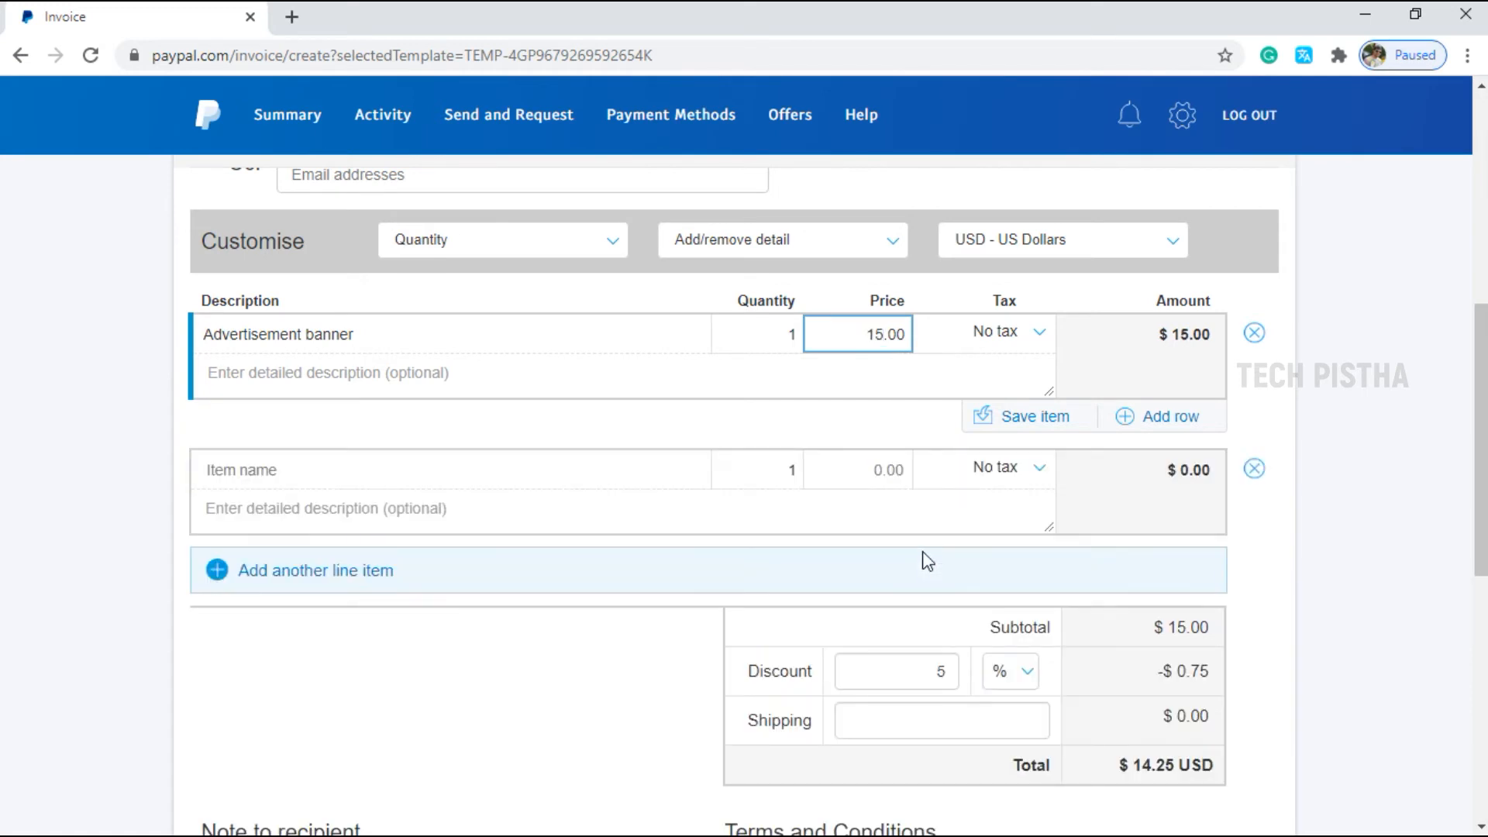
{"action": "scroll", "coordinate": [1008, 517], "scroll_direction": "down", "scroll_amount": 2}
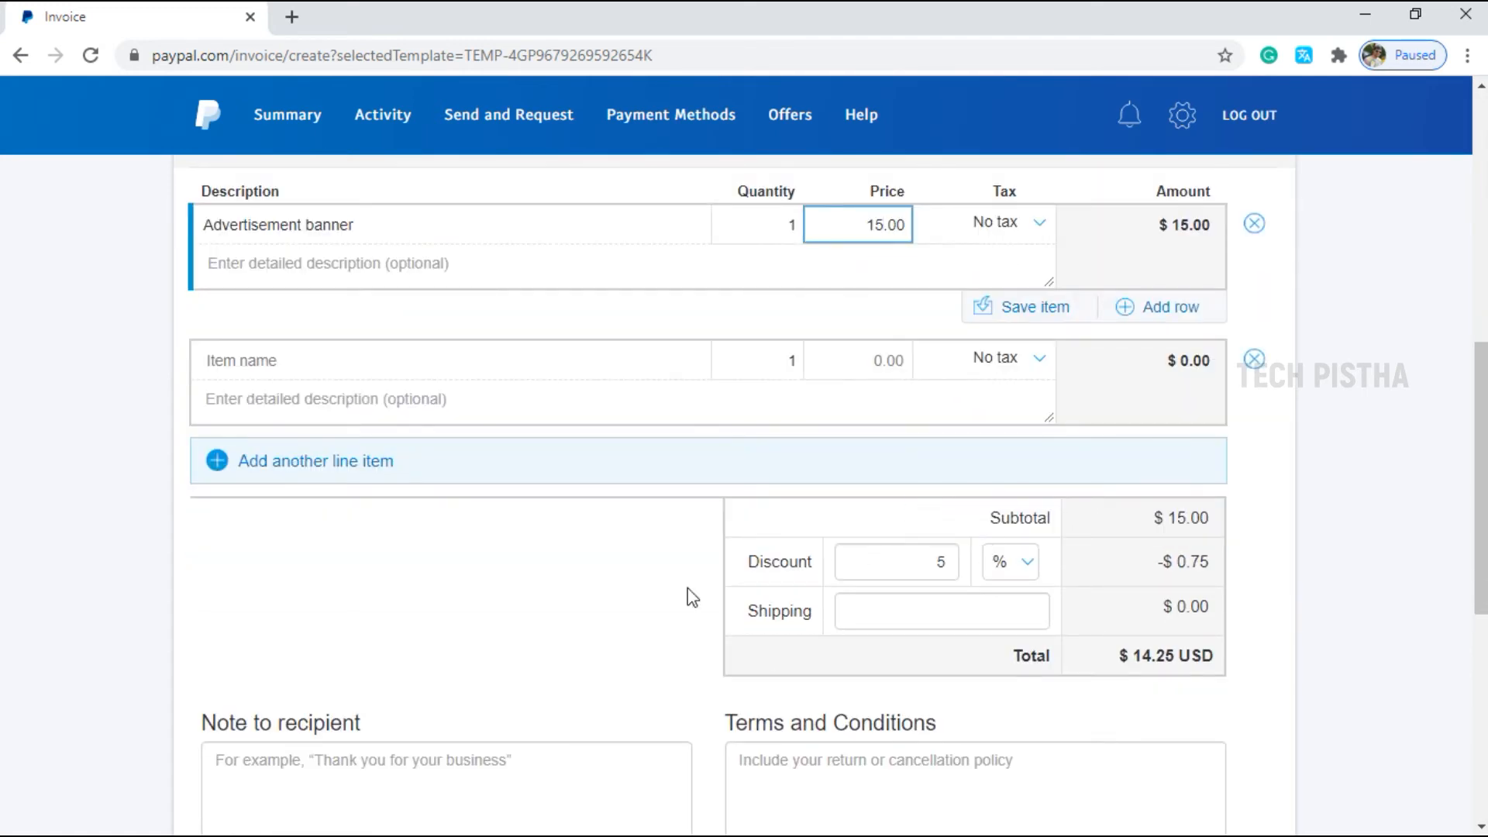
{"action": "left_click_drag", "start_coordinate": [949, 569], "coordinate": [899, 618]}
{"action": "type", "text": "10"}
{"action": "scroll", "coordinate": [791, 562], "scroll_direction": "down", "scroll_amount": 2}
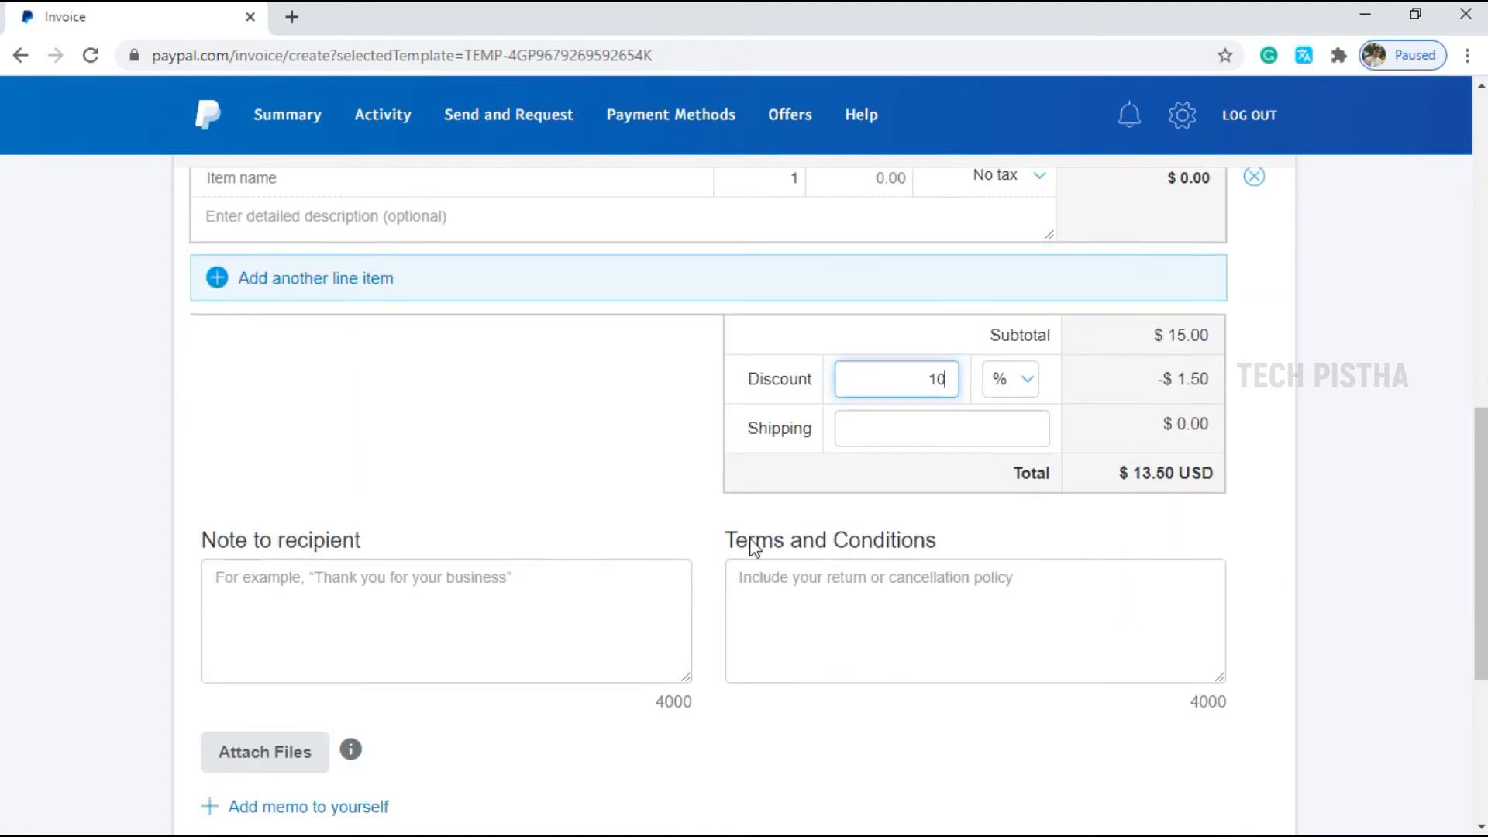
{"action": "scroll", "coordinate": [930, 535], "scroll_direction": "up", "scroll_amount": 10}
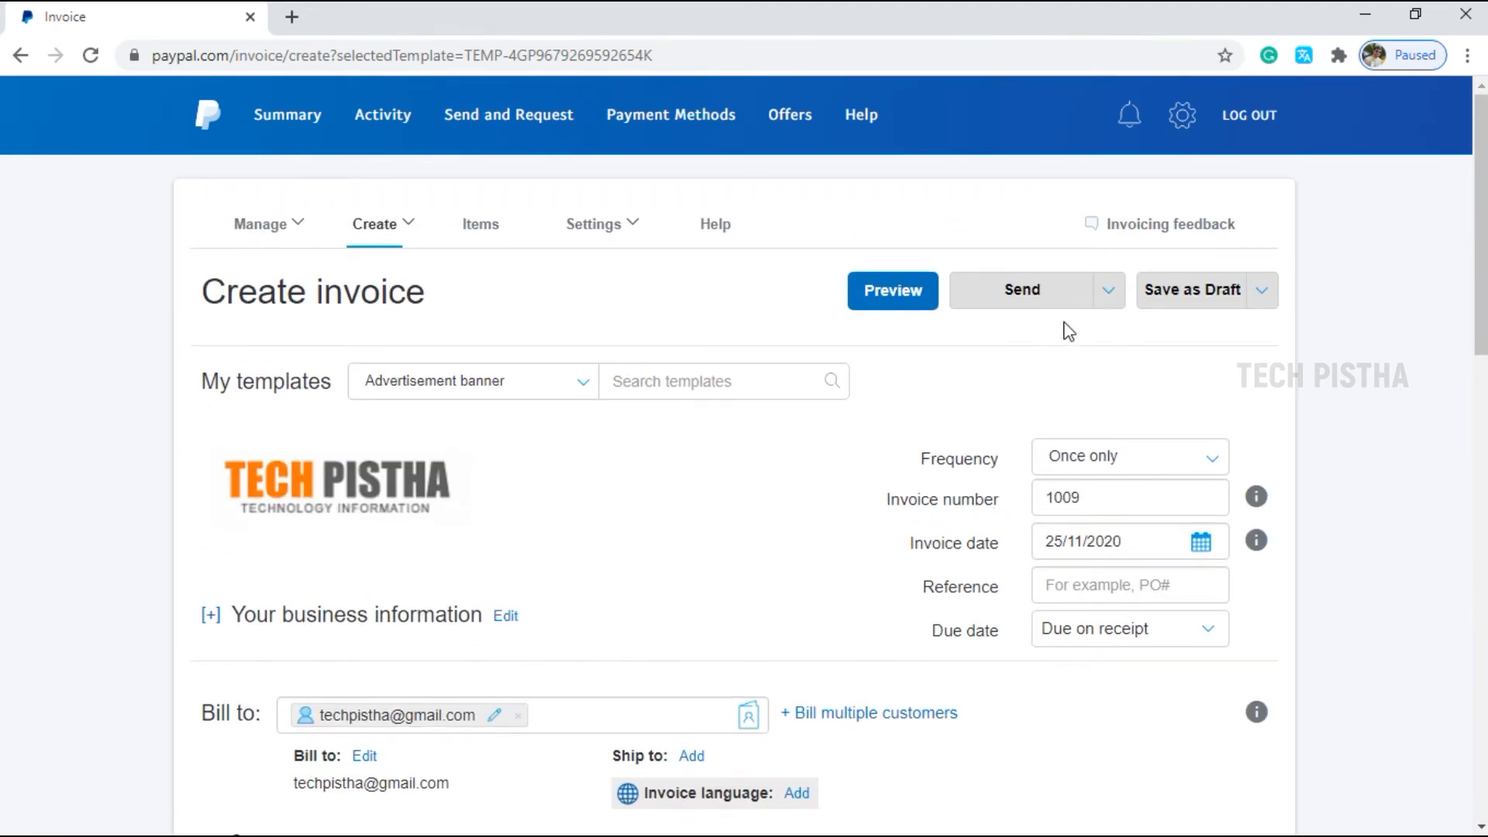
Send invoice 1009 to the customer via PayPal.
{"action": "left_click", "coordinate": [1107, 293]}
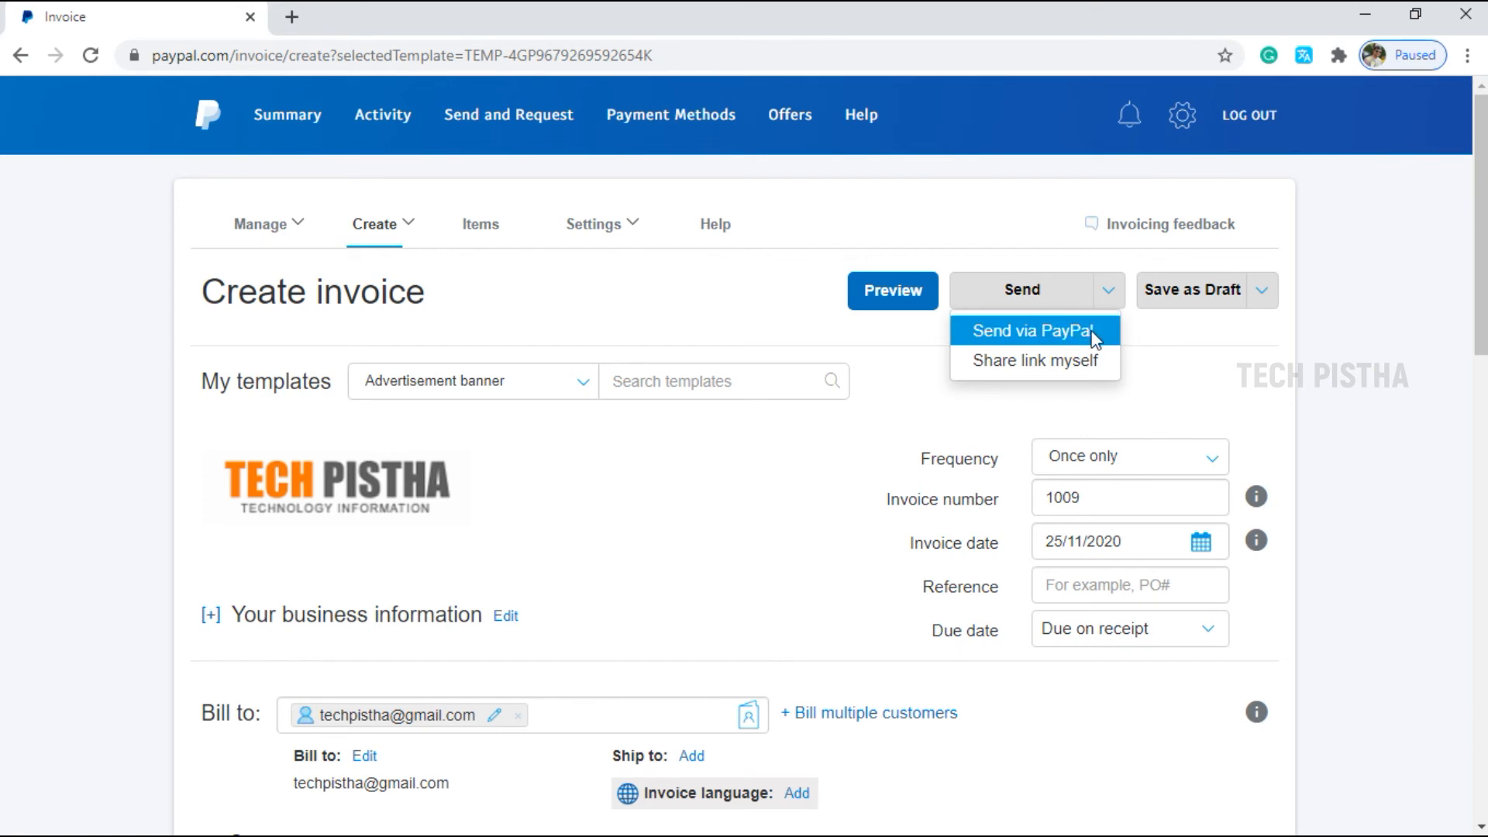
{"action": "left_click", "coordinate": [1049, 332]}
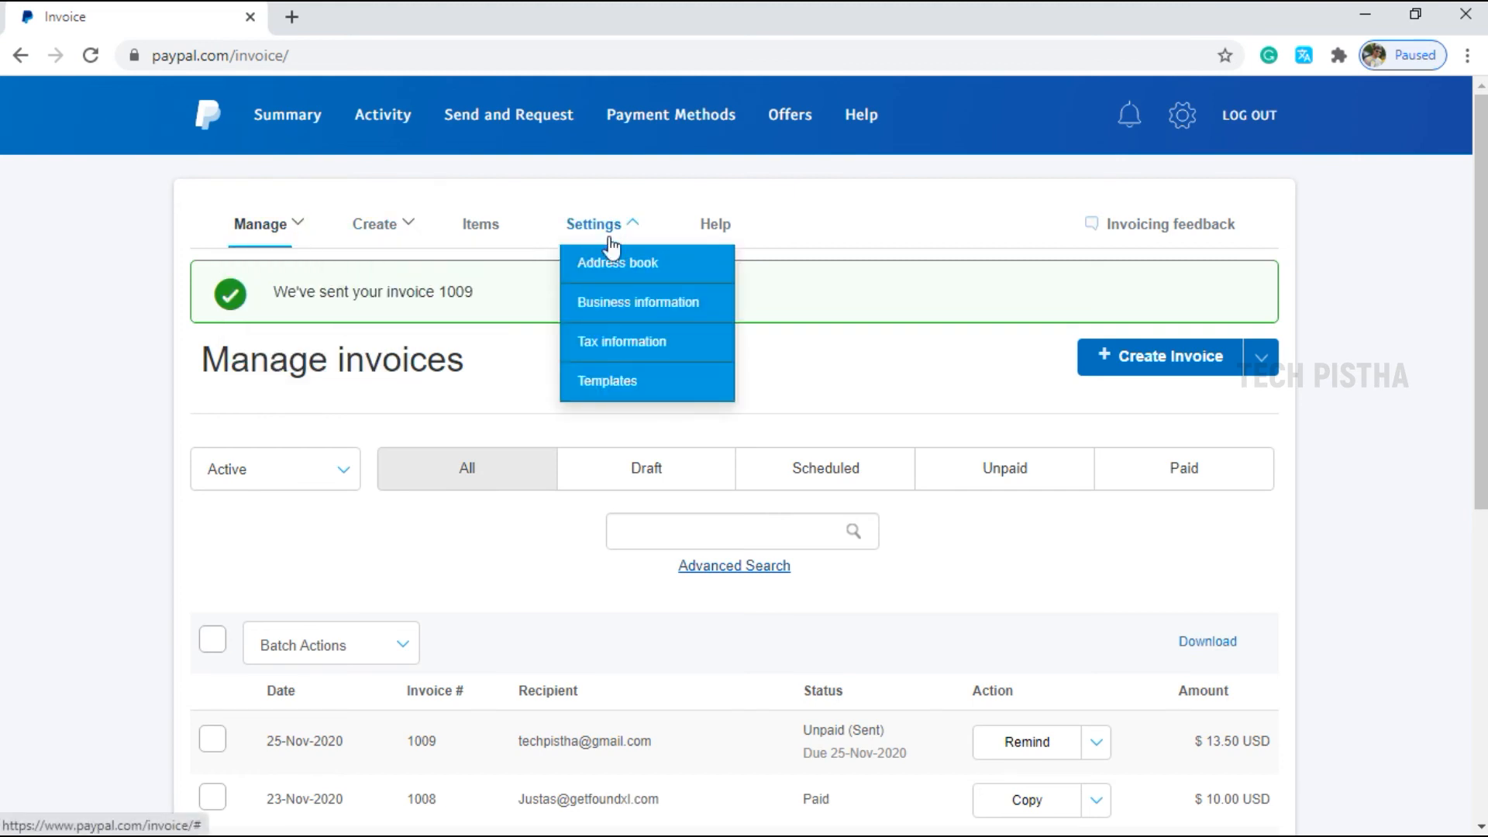
Look through the Address book and Tax settings, then reach the saved Templates list with Advertisement banner.
{"action": "left_click", "coordinate": [653, 265]}
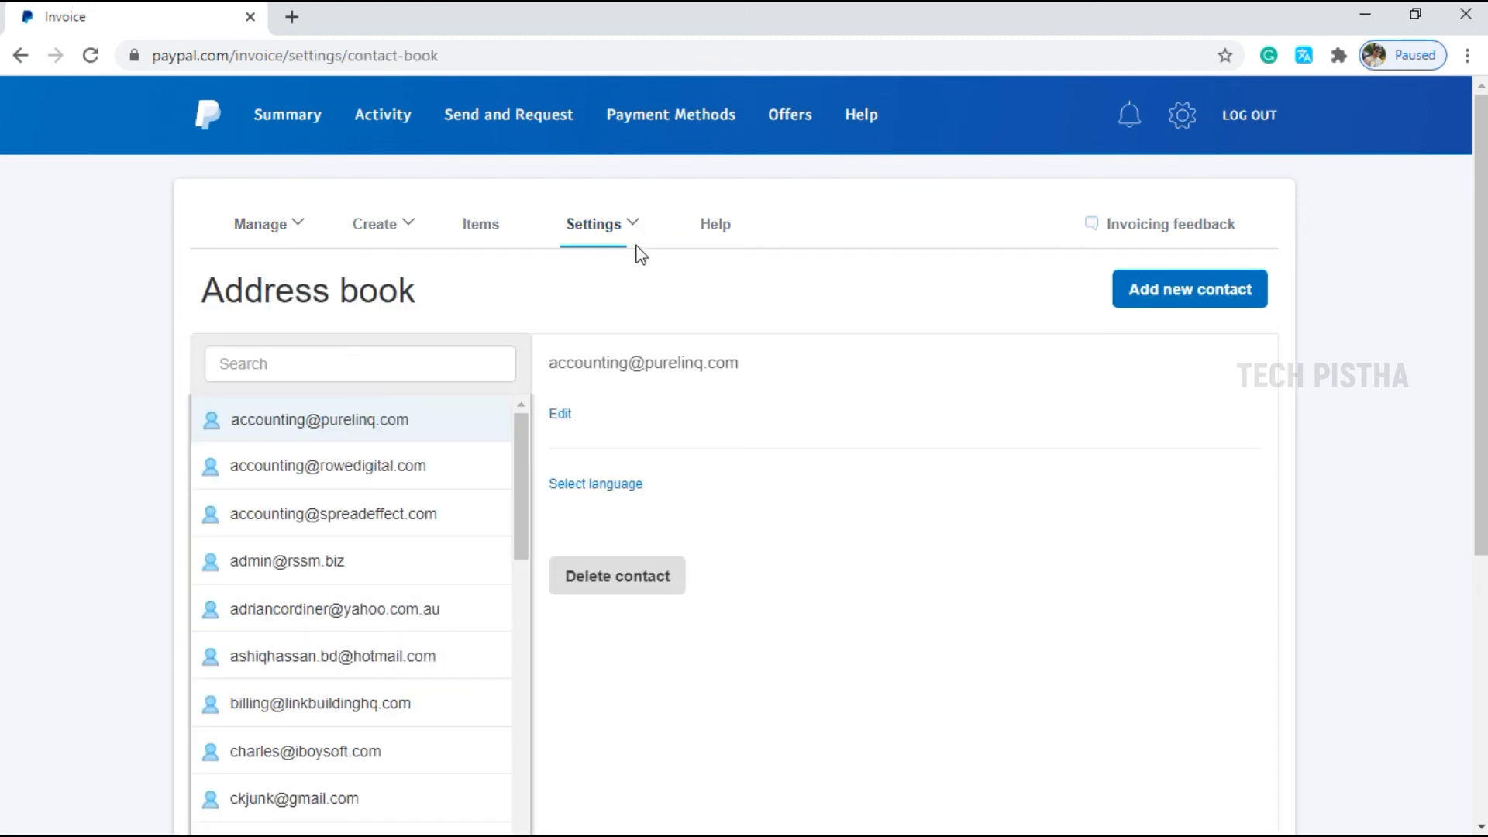
{"action": "left_click", "coordinate": [632, 354]}
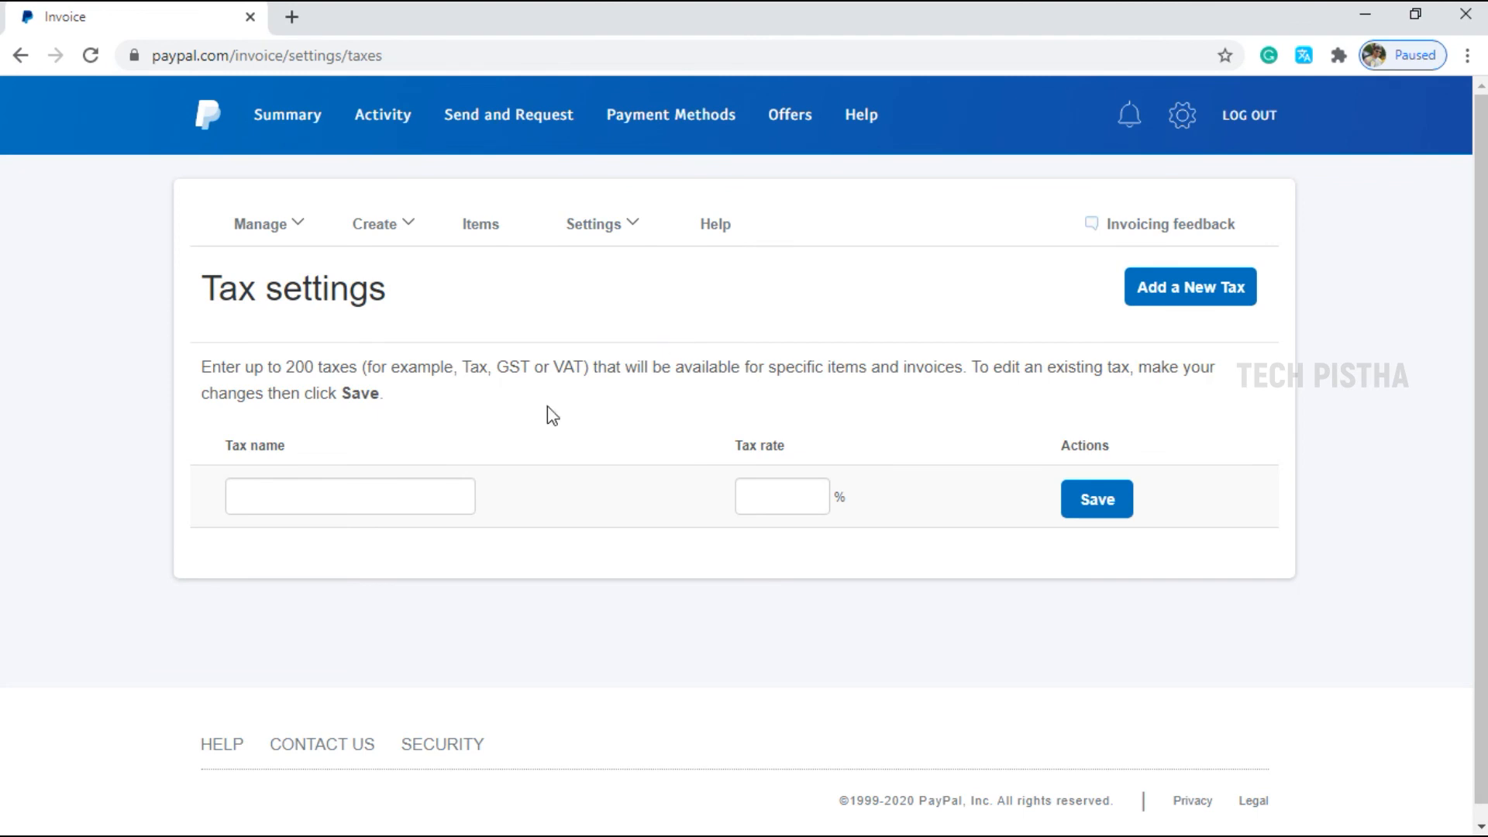
{"action": "left_click", "coordinate": [597, 224]}
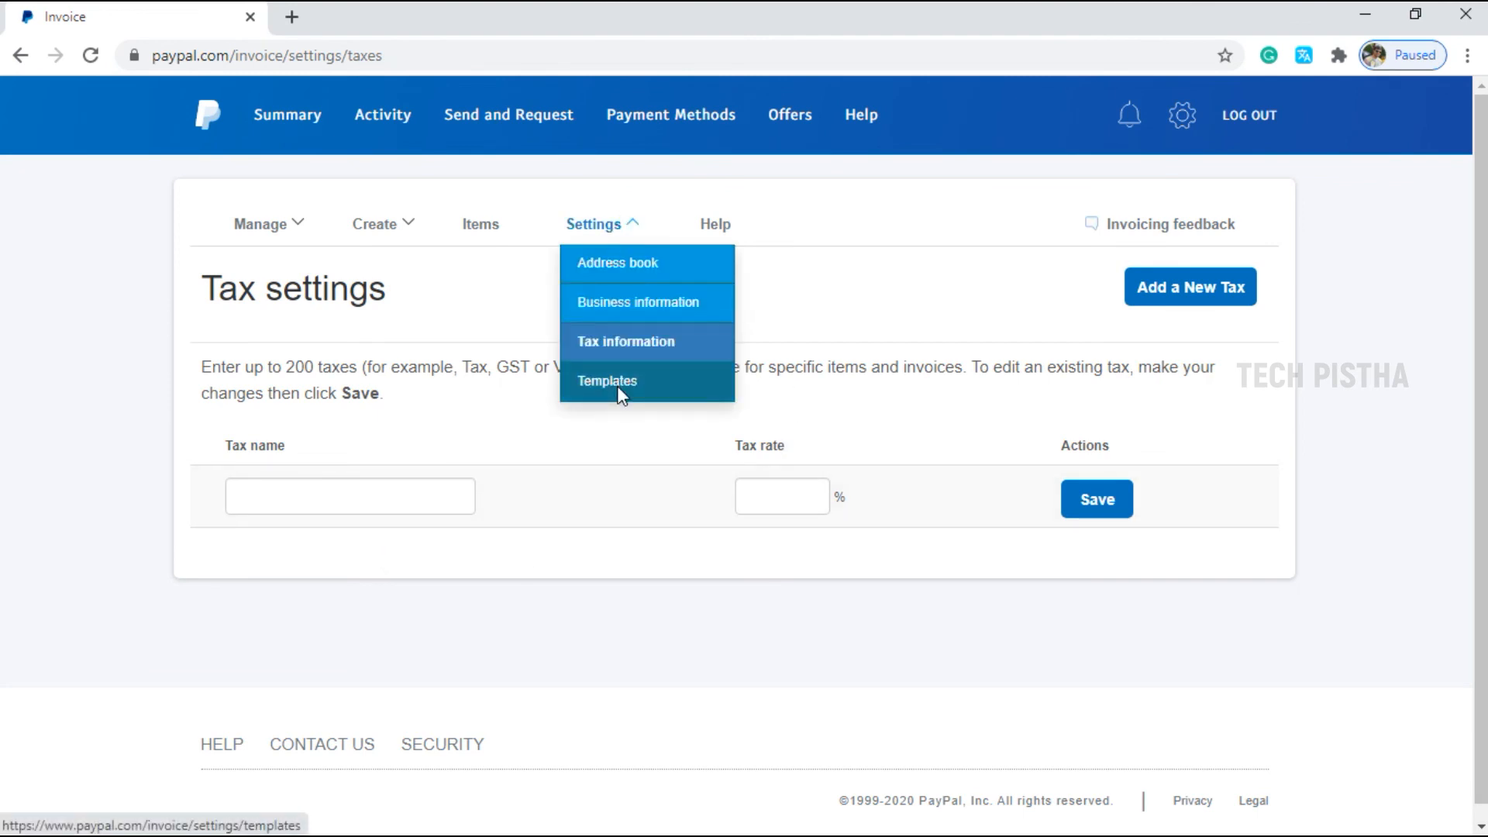
{"action": "left_click", "coordinate": [620, 380]}
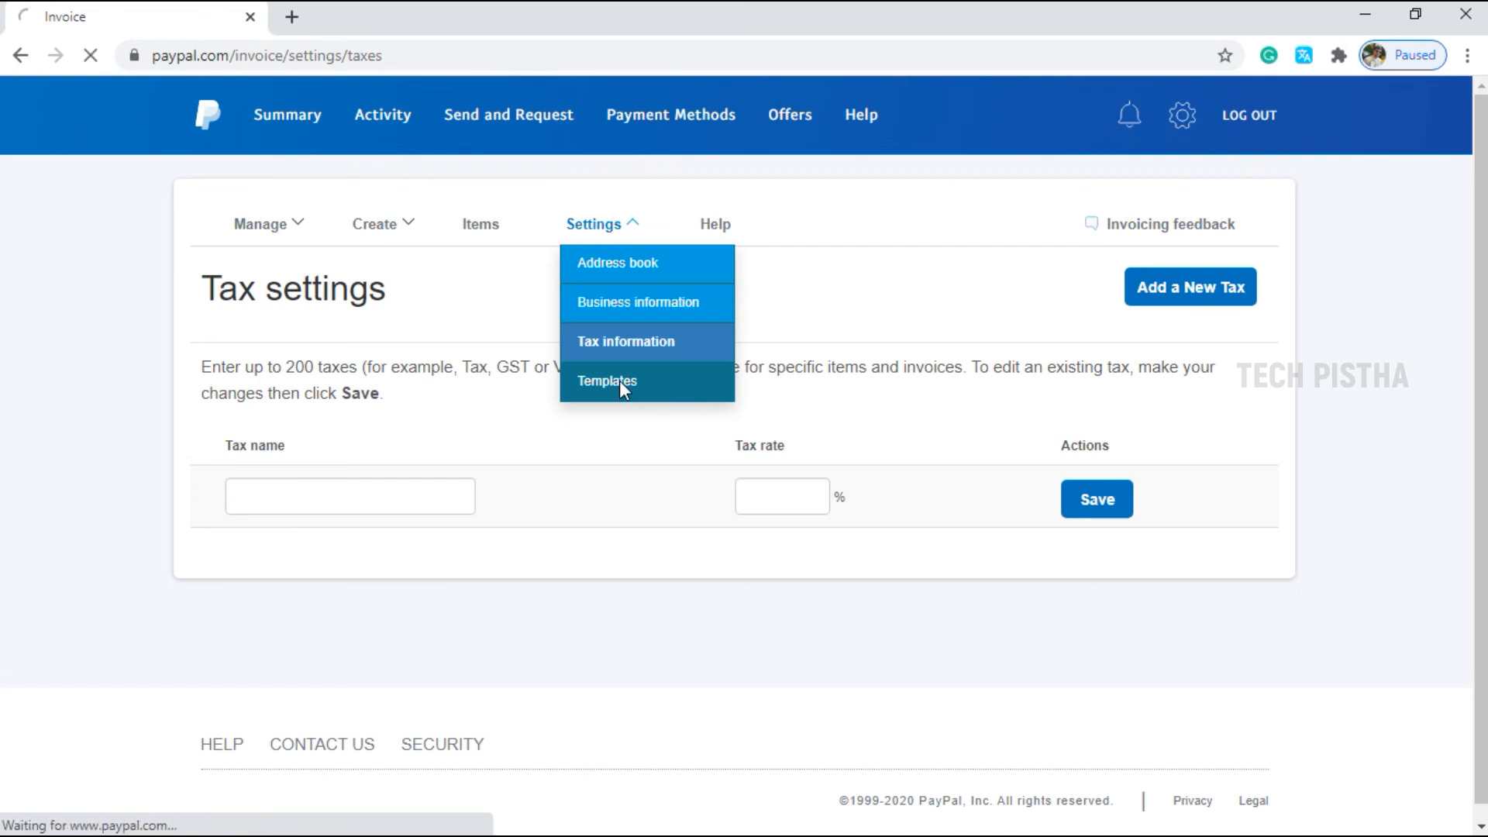